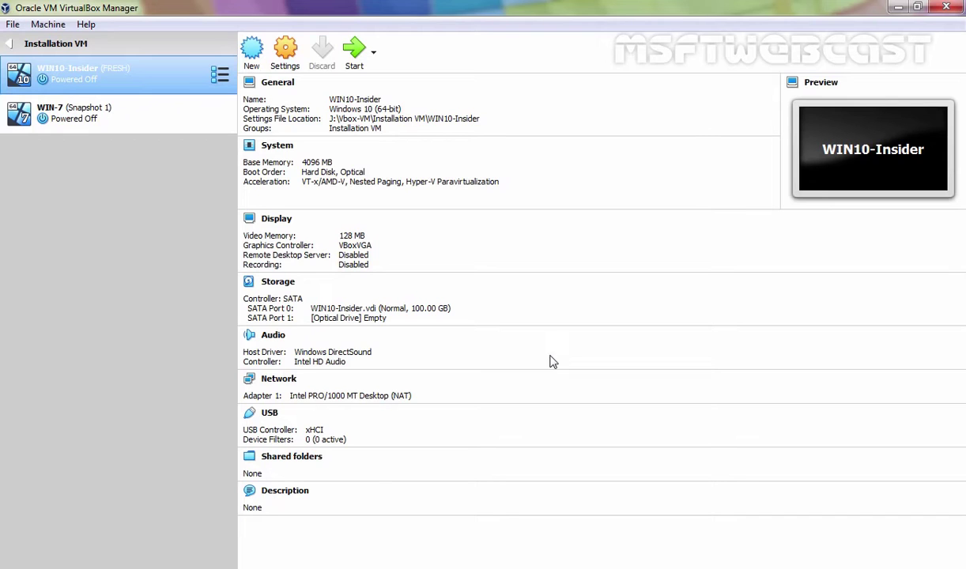
Create a new VM named WS2K19 with version Windows 2016 (64-bit) and continue to memory
click(251, 50)
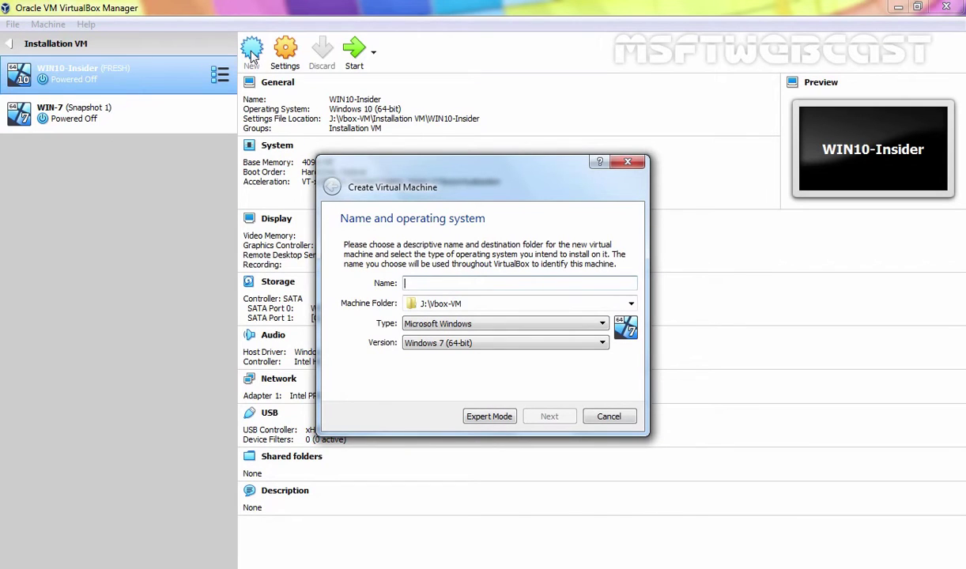
text(WS2K19)
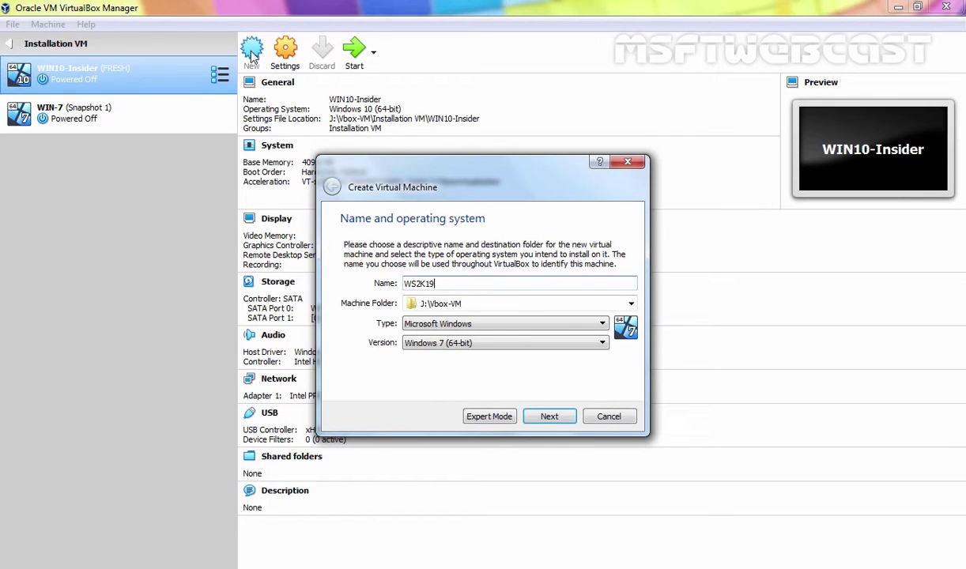
click(407, 342)
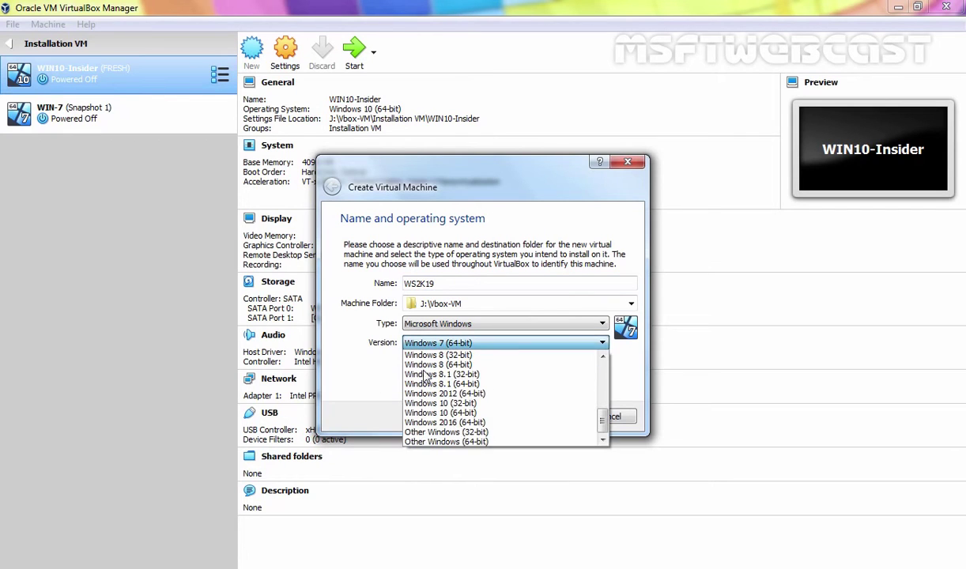
click(423, 424)
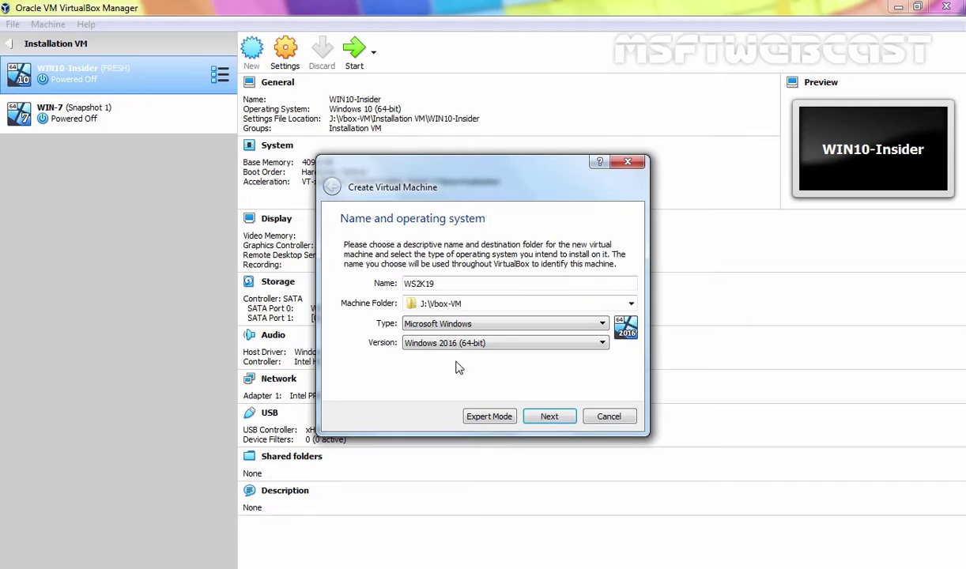
click(549, 417)
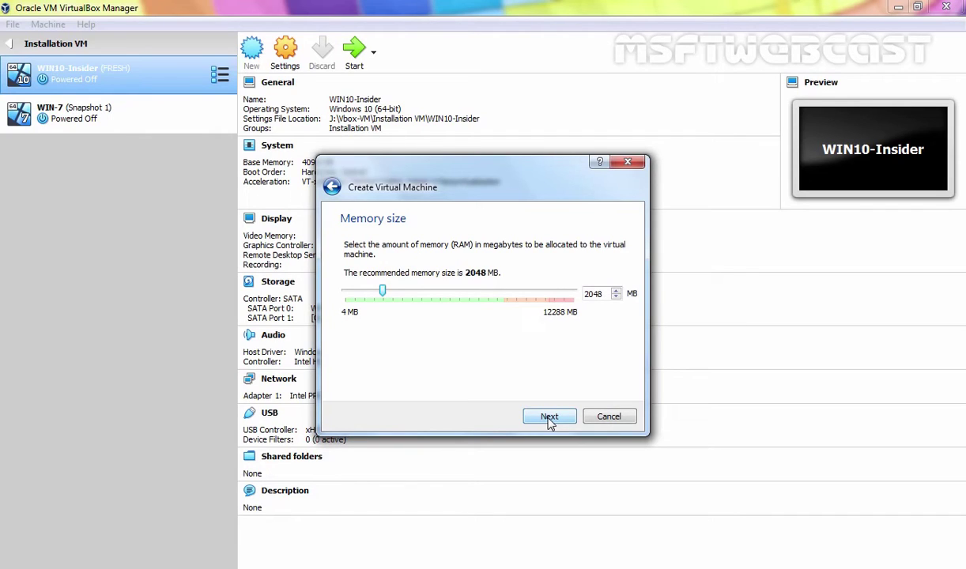
Set the machine's memory size to 4096 MB
double_click(590, 294)
text(4096)
click(550, 418)
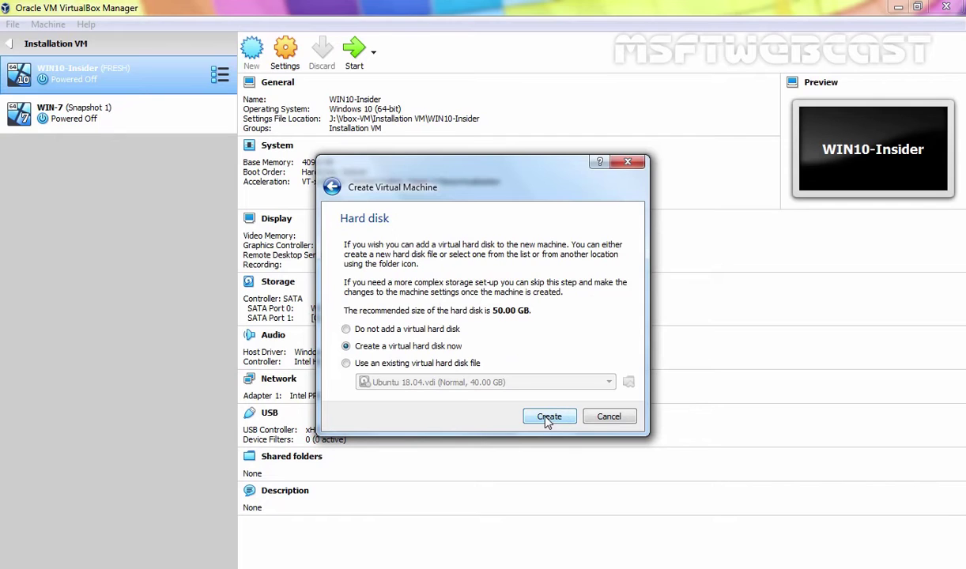
Create a new dynamically allocated VDI hard disk of 100 GB
click(549, 419)
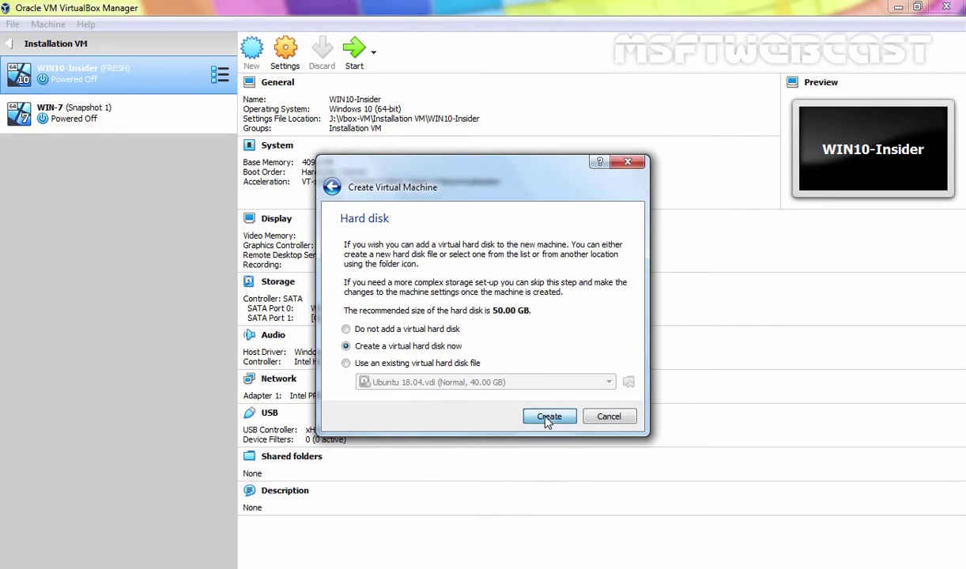
click(558, 432)
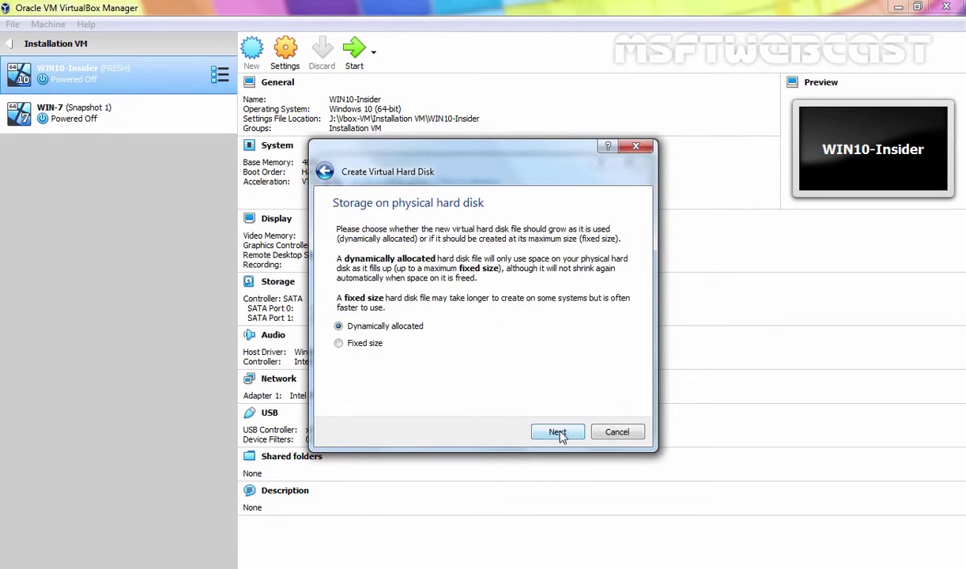
click(557, 432)
click(582, 309)
text(100.00 GB)
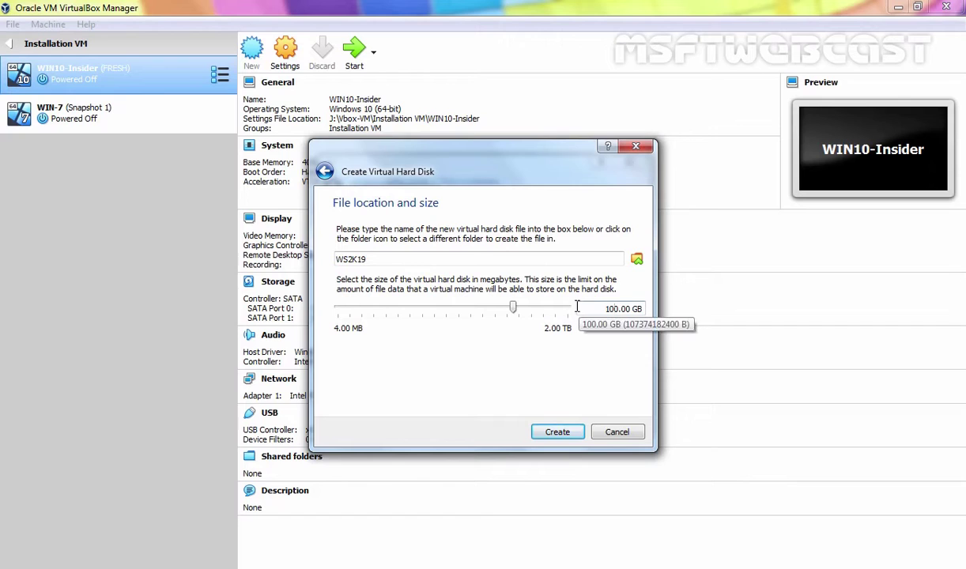
click(557, 432)
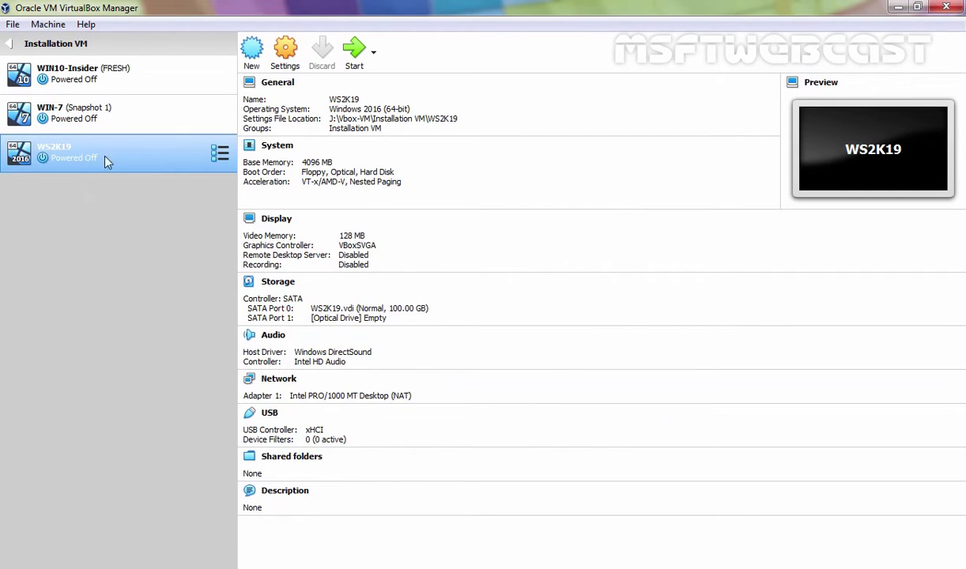
Disable floppy boot and put Hard Disk first in WS2K19's boot order
click(286, 54)
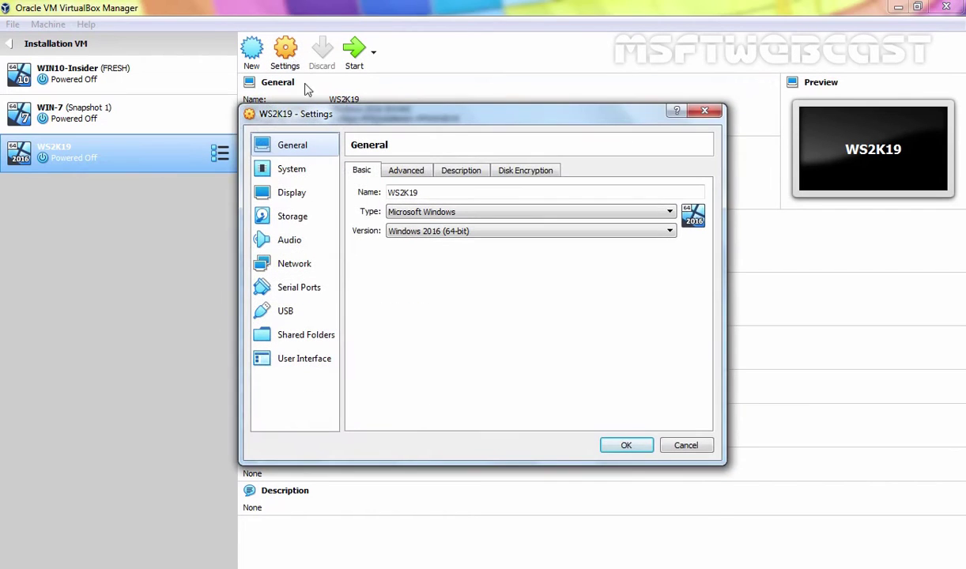
click(294, 176)
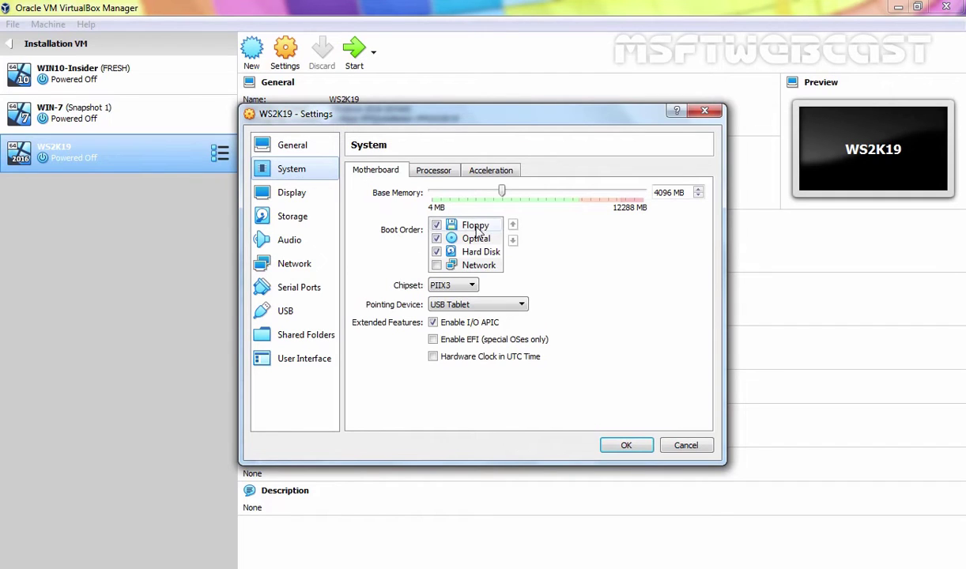
click(438, 225)
drag(481, 251, 490, 224)
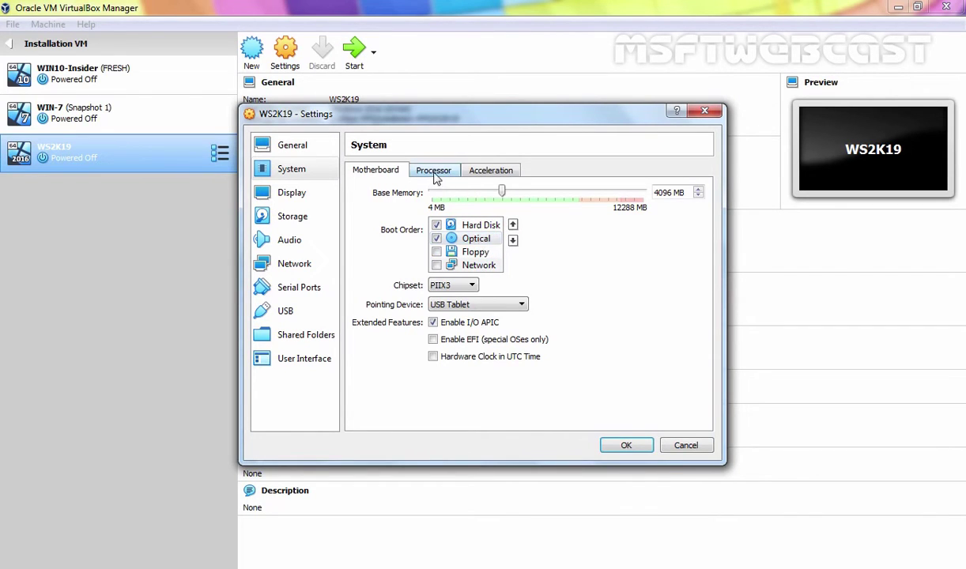
Give WS2K19 2 processors
click(419, 169)
click(506, 194)
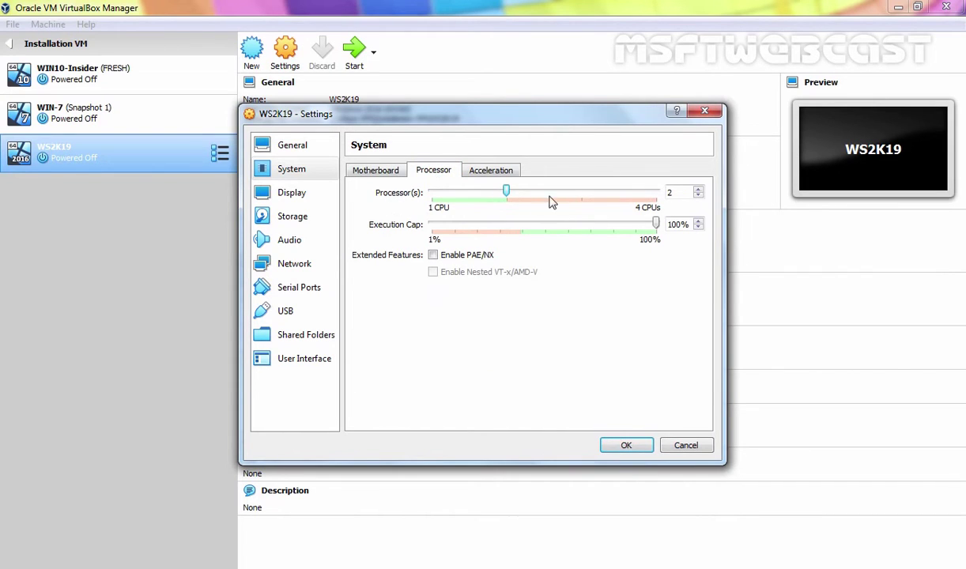
click(287, 225)
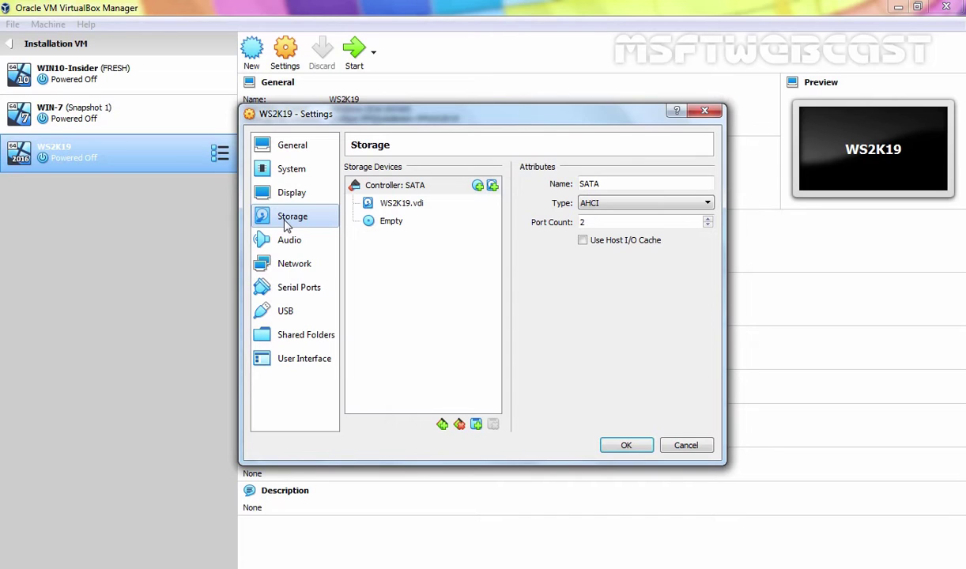
Load the 17763.253 Server evaluation ISO into WS2K19's empty optical drive
click(374, 221)
click(707, 184)
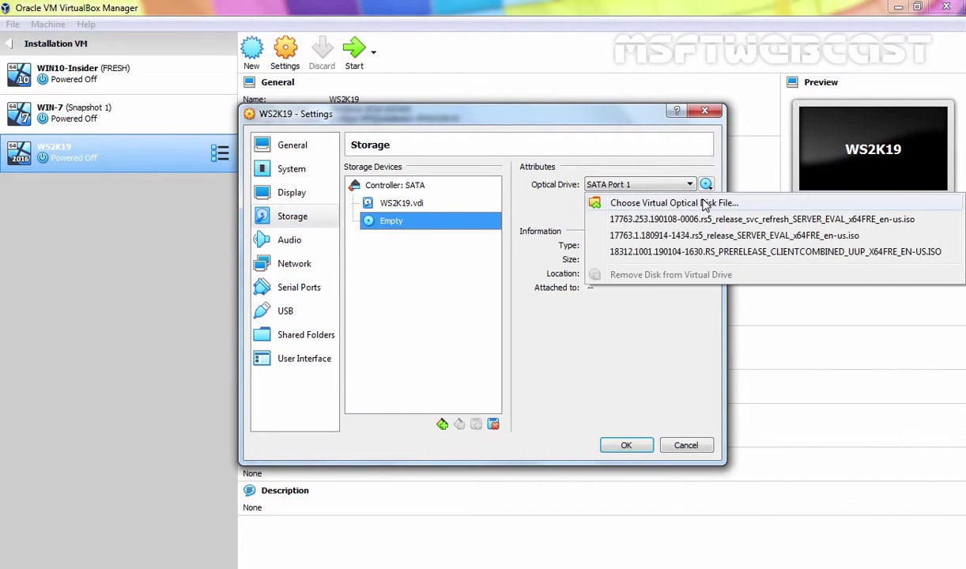
click(706, 200)
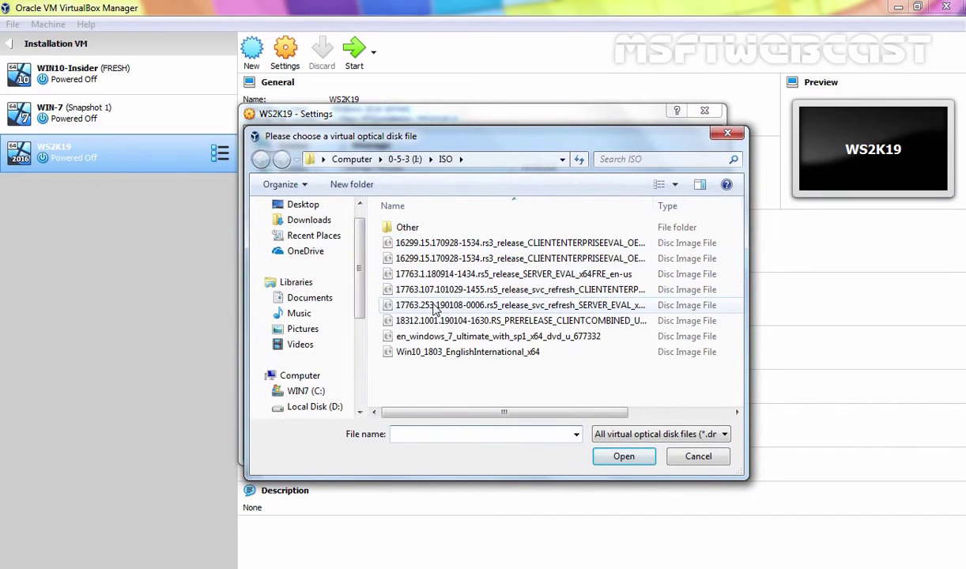
click(423, 307)
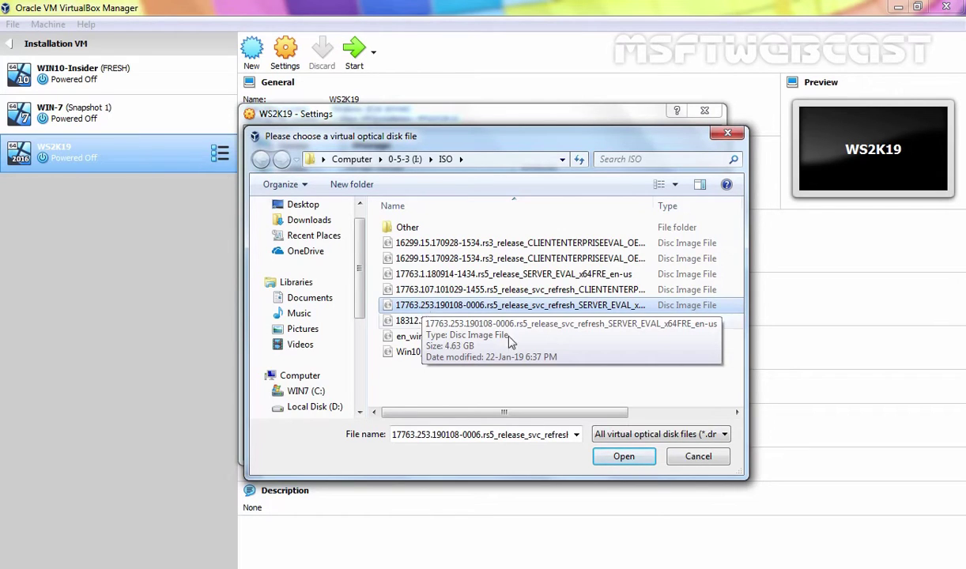
click(623, 456)
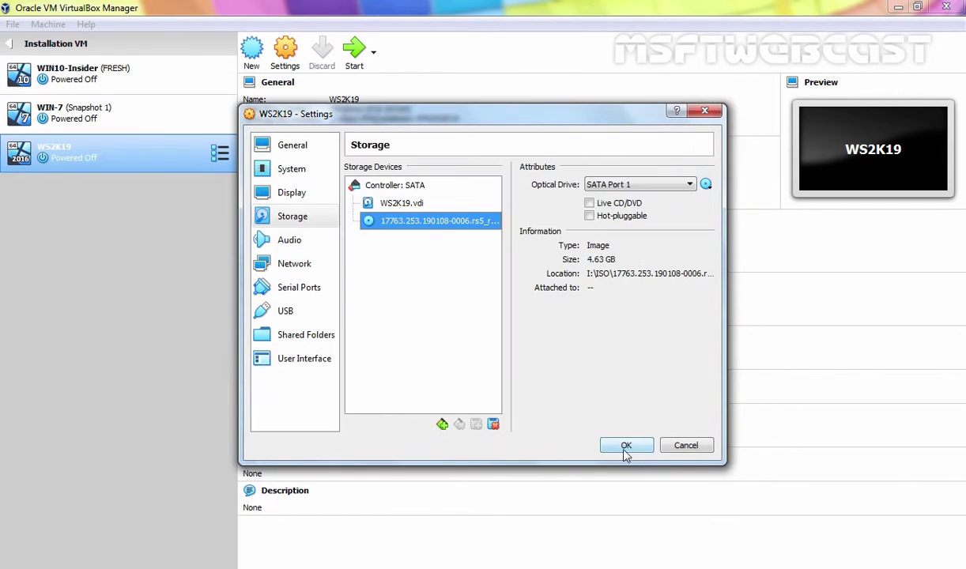
Attach the network adapter as Bridged Adapter and save the settings
click(292, 266)
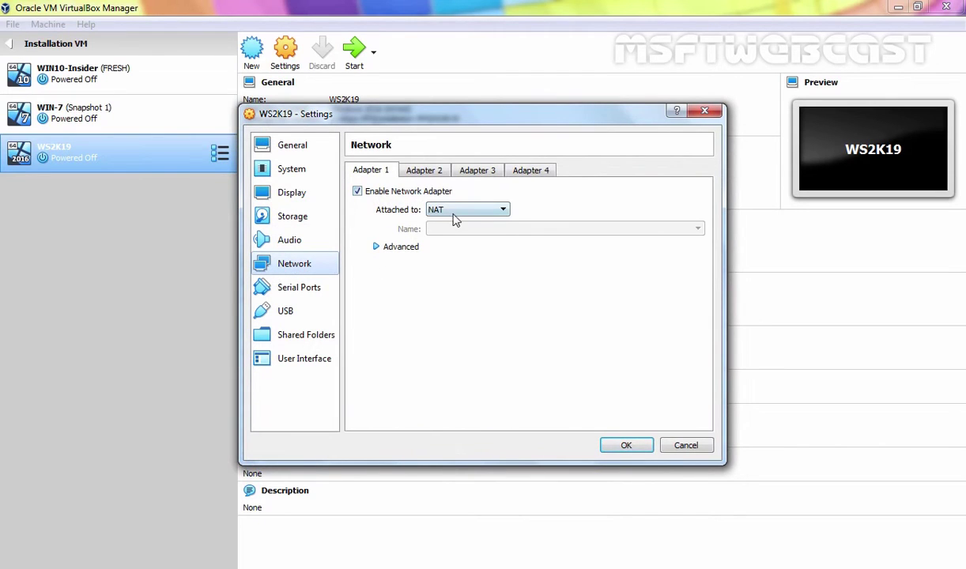
click(458, 212)
click(459, 251)
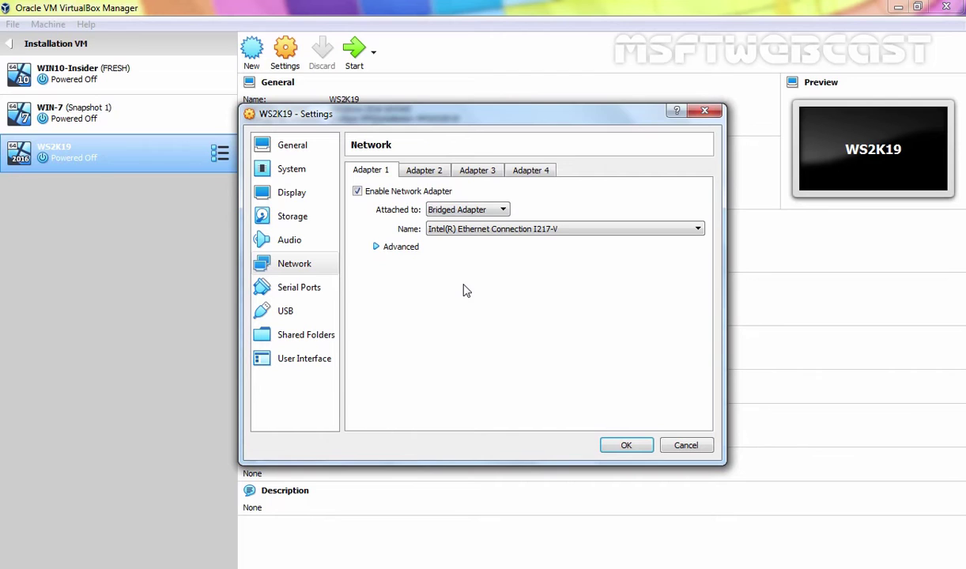
click(629, 447)
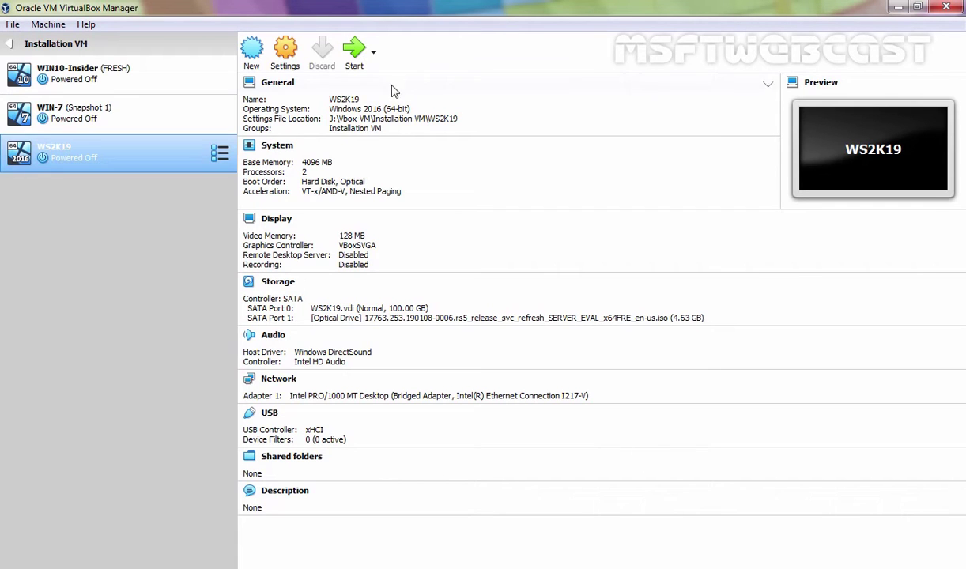
Start WS2K19 maximized and accept the default Setup language options
click(356, 52)
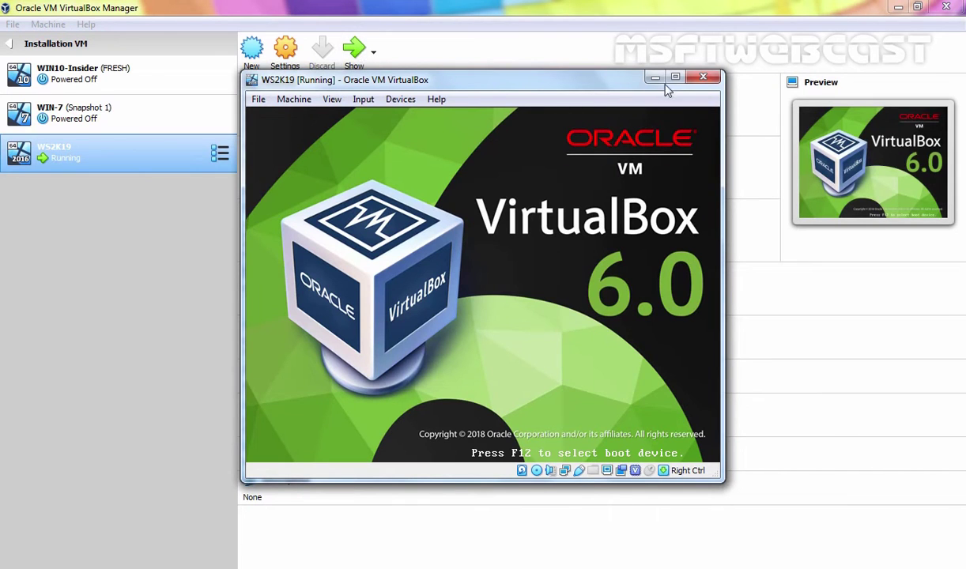
click(675, 78)
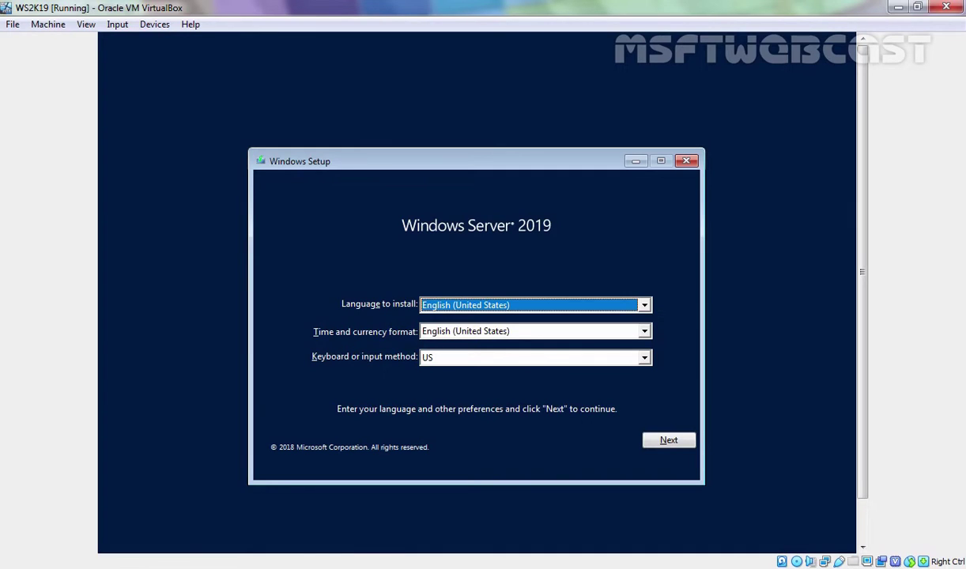
click(665, 443)
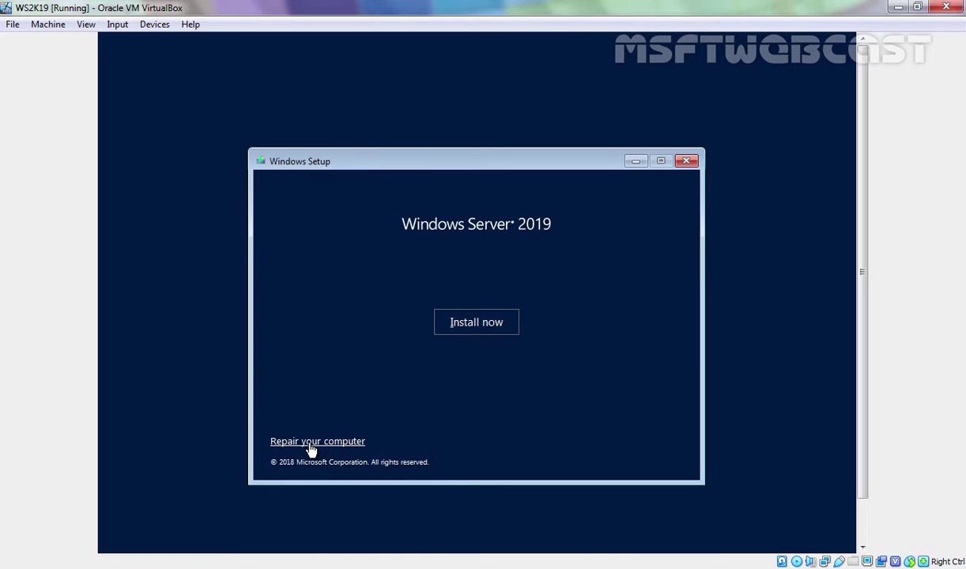
Install Windows Server 2019 Datacenter Evaluation (Desktop Experience), accepting the license terms
click(477, 322)
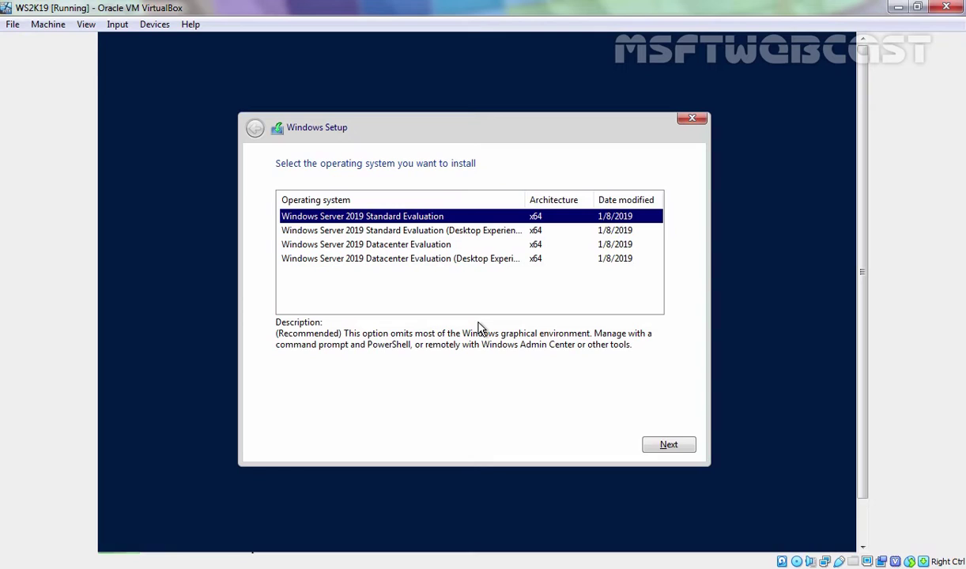
click(351, 261)
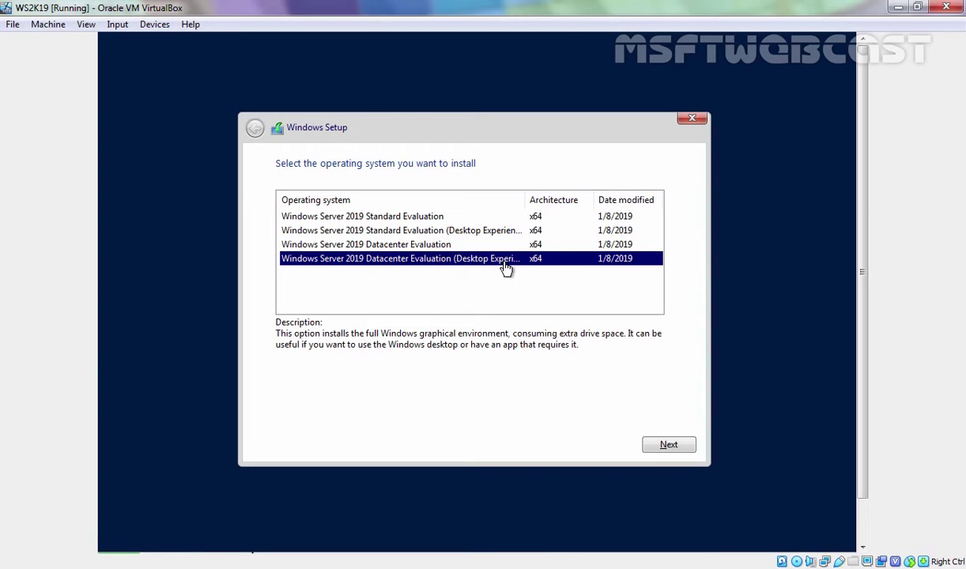
click(666, 447)
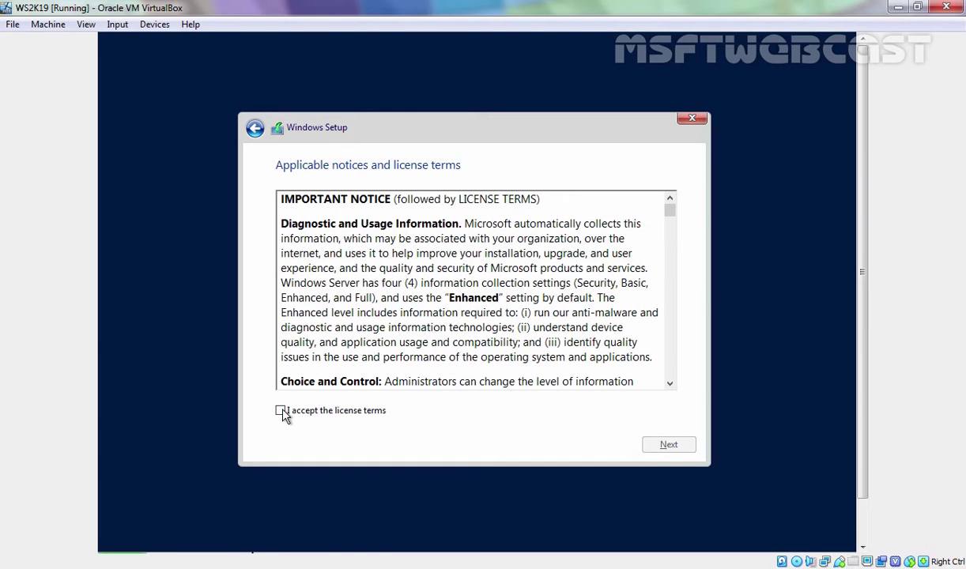
click(282, 412)
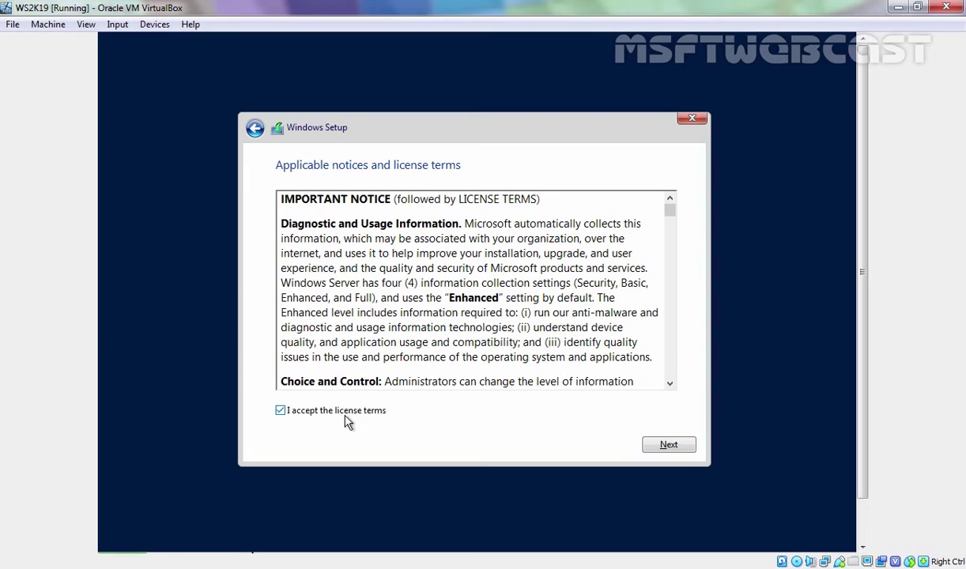
click(672, 446)
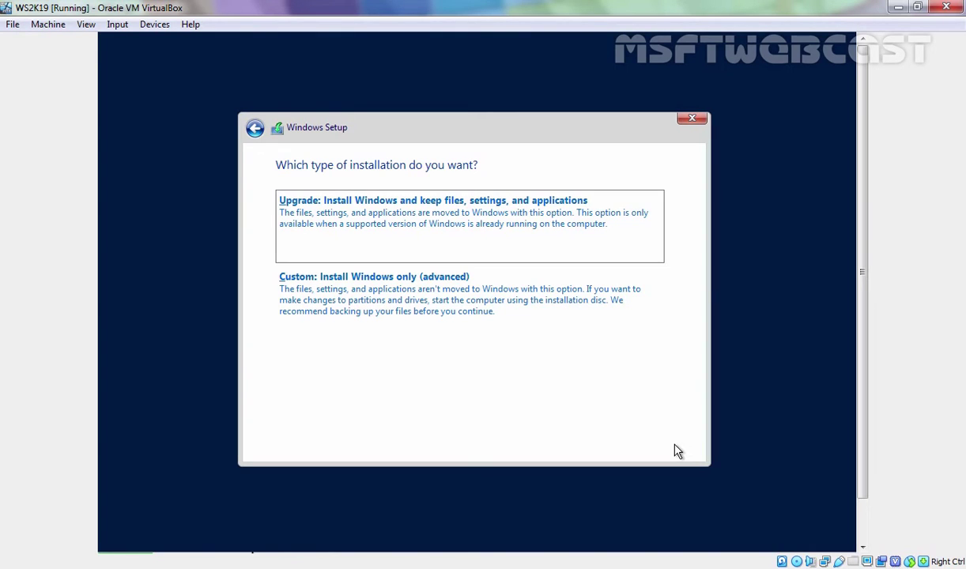
Custom-install Windows onto a new 102400 MB partition, Drive 0 Partition 2, then restart
click(344, 308)
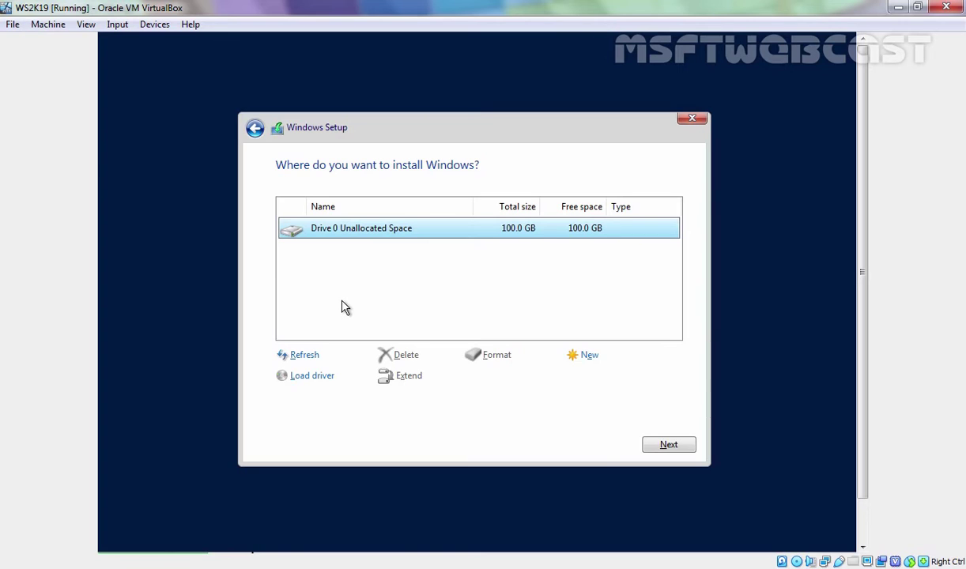
click(588, 359)
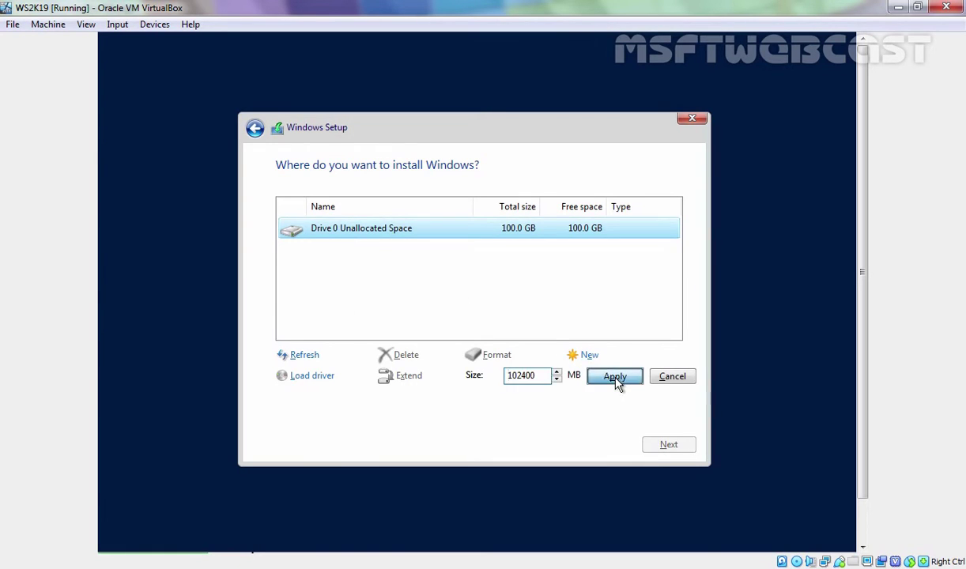
click(616, 382)
click(574, 378)
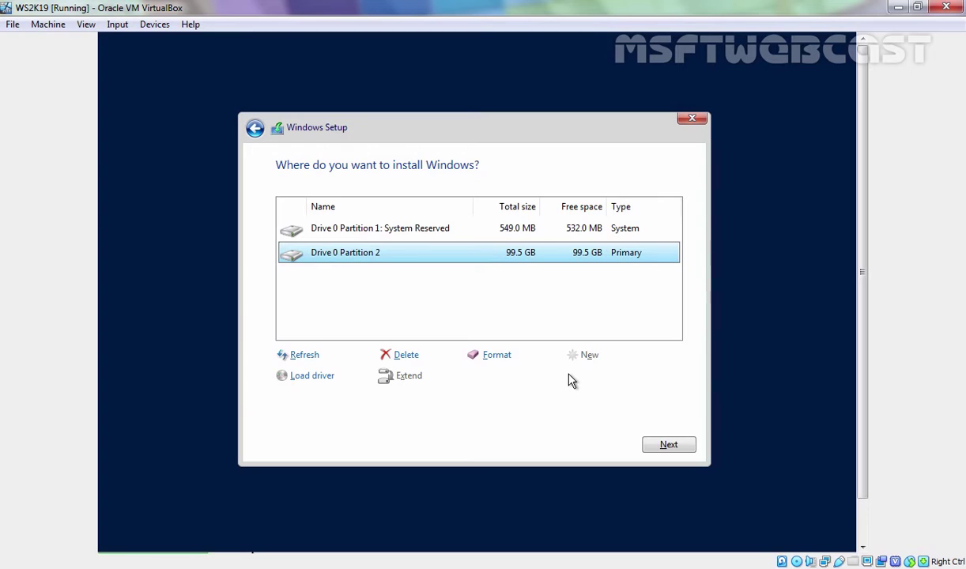
click(389, 227)
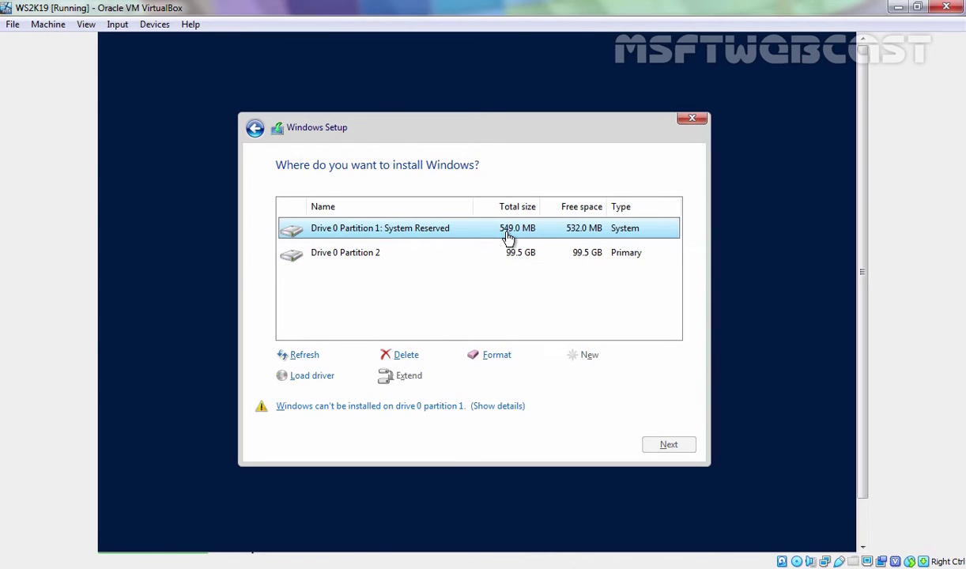
click(346, 258)
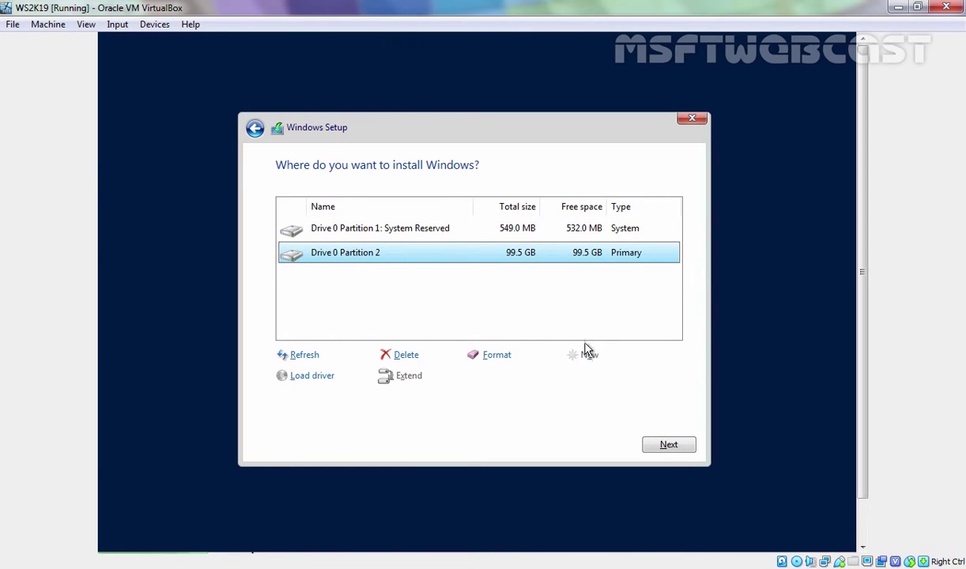
click(668, 447)
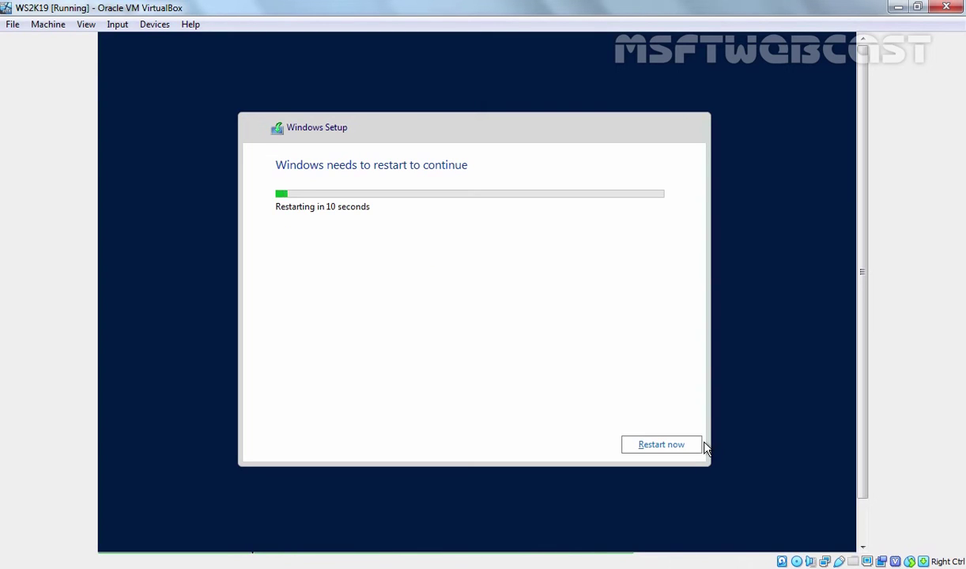
click(665, 449)
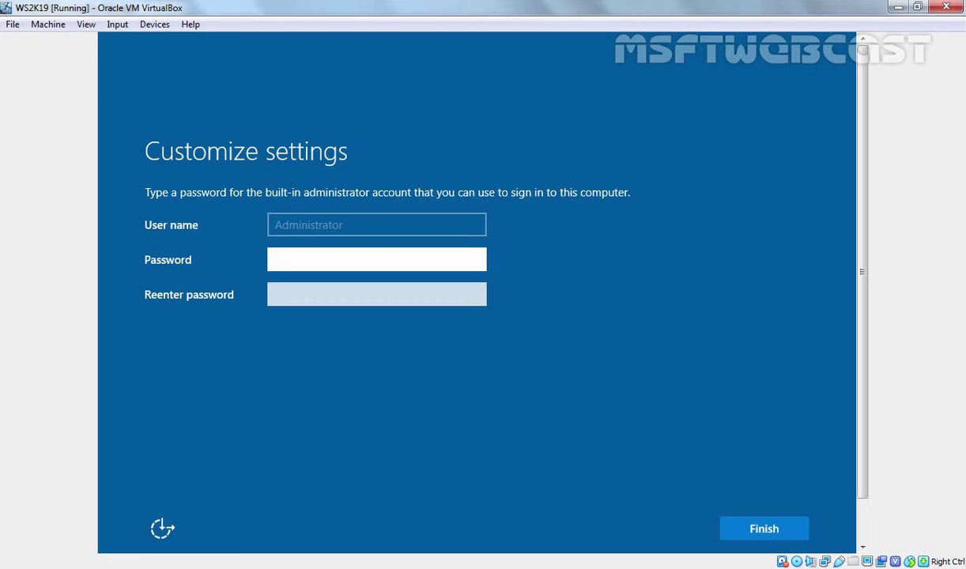
Enter and confirm the built-in Administrator password, then finish setup
text(Password1)
key(Tab)
text(Password1)
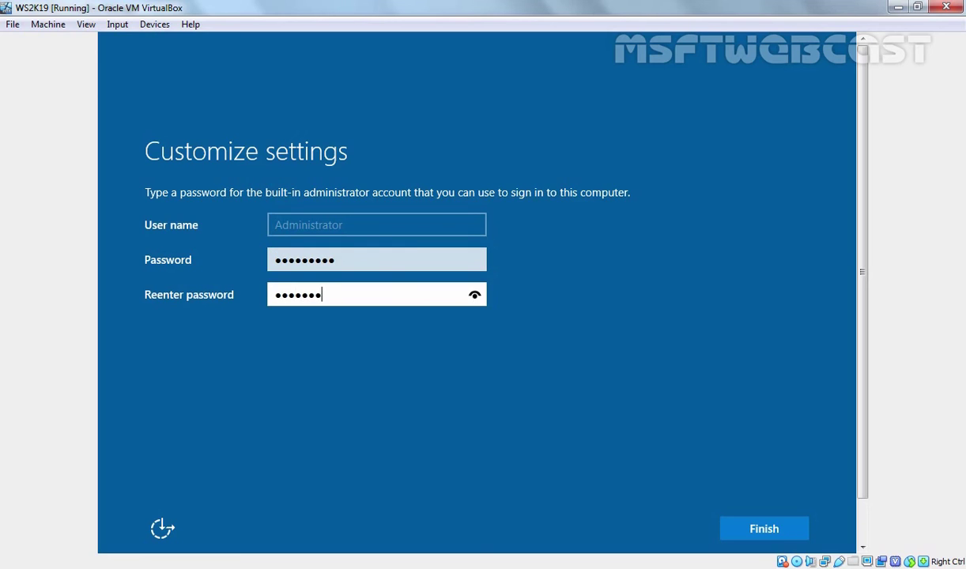
click(760, 537)
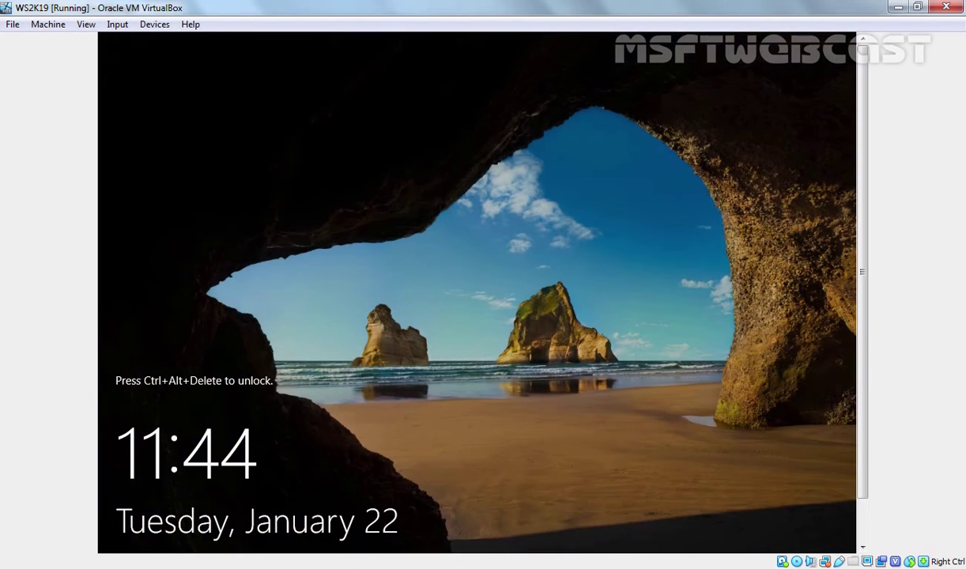
Sign in as Administrator with Ctrl+Alt+Del and the account password, accepting the prompt
key(ctrl+alt+Delete)
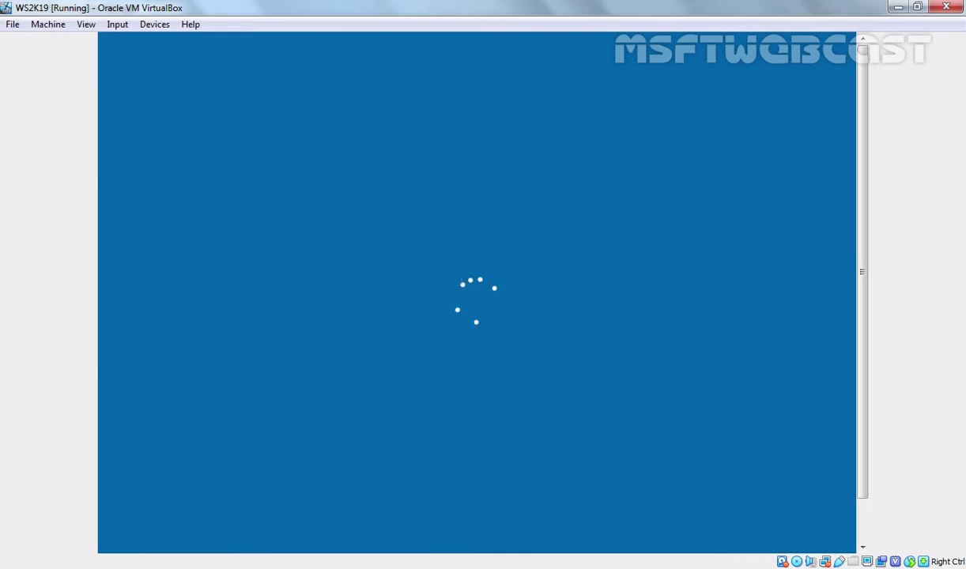
text(•••••••••)
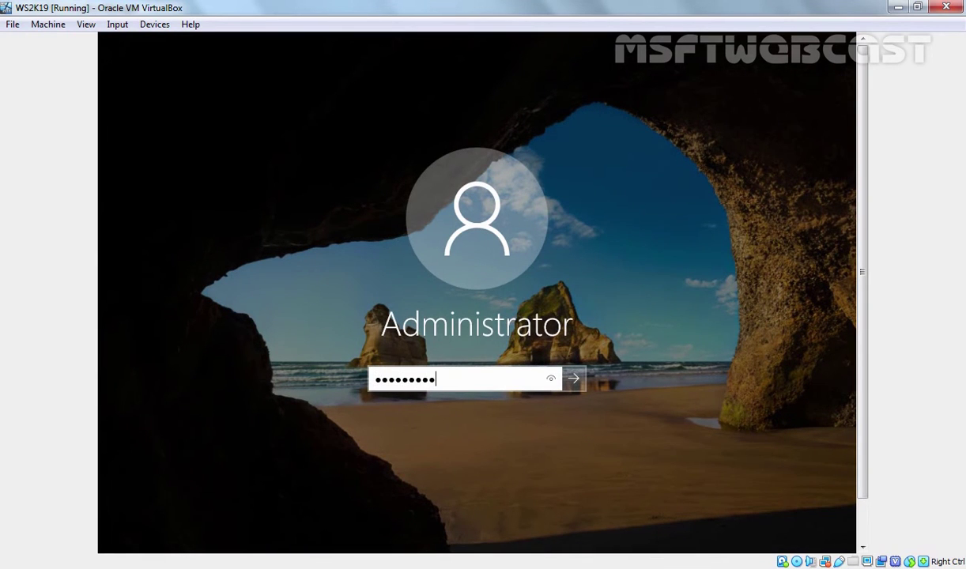
key(Return)
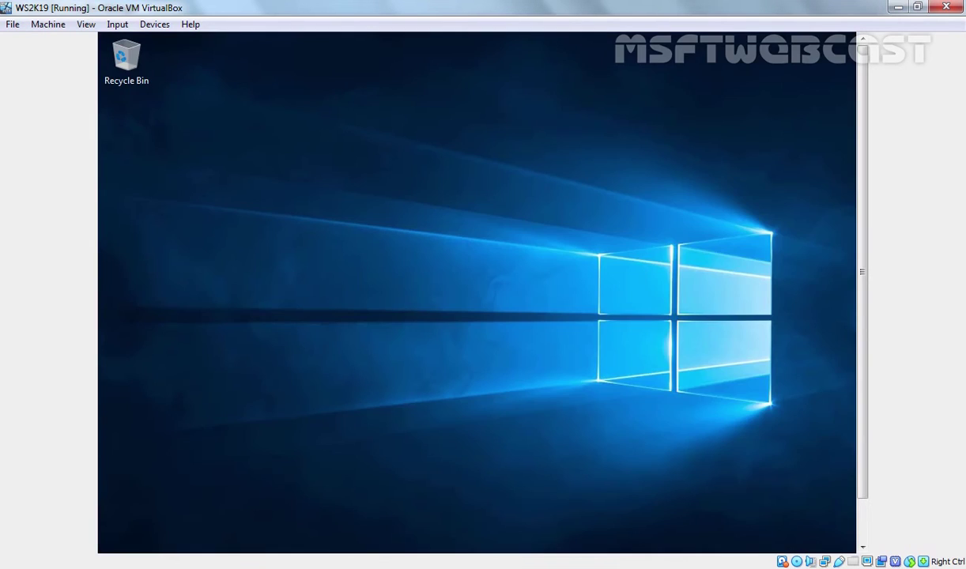
click(710, 308)
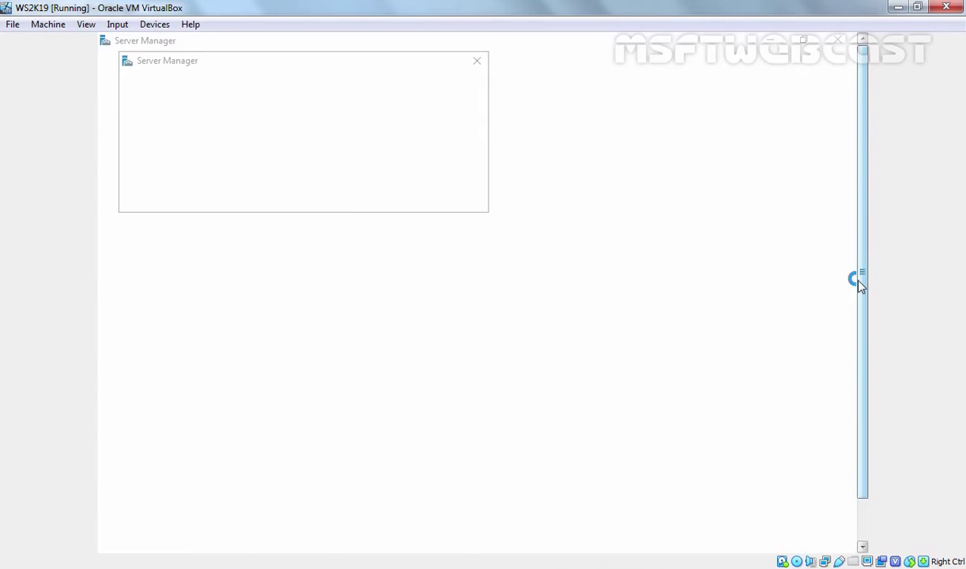
Permanently dismiss the Windows Admin Center message and close Server Manager
click(151, 196)
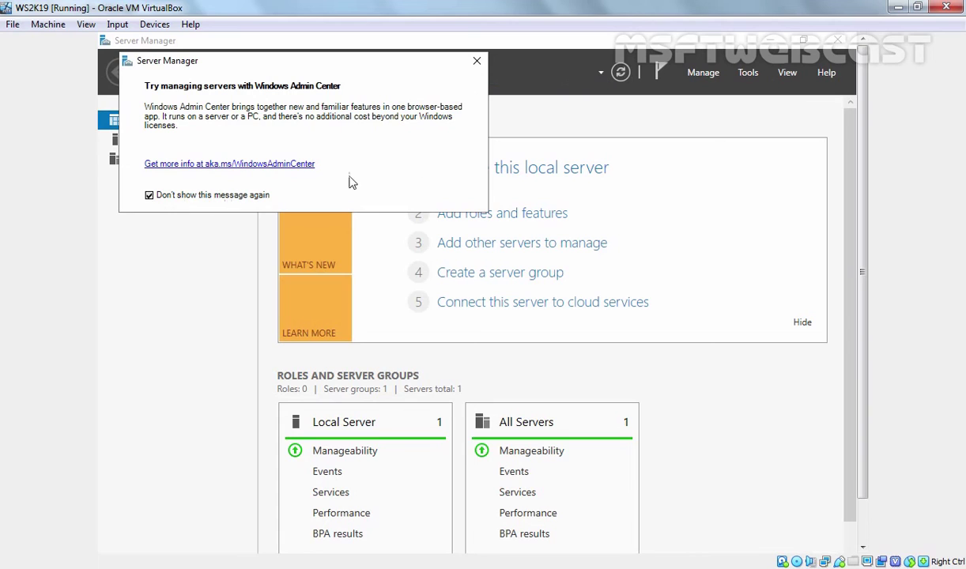
click(477, 61)
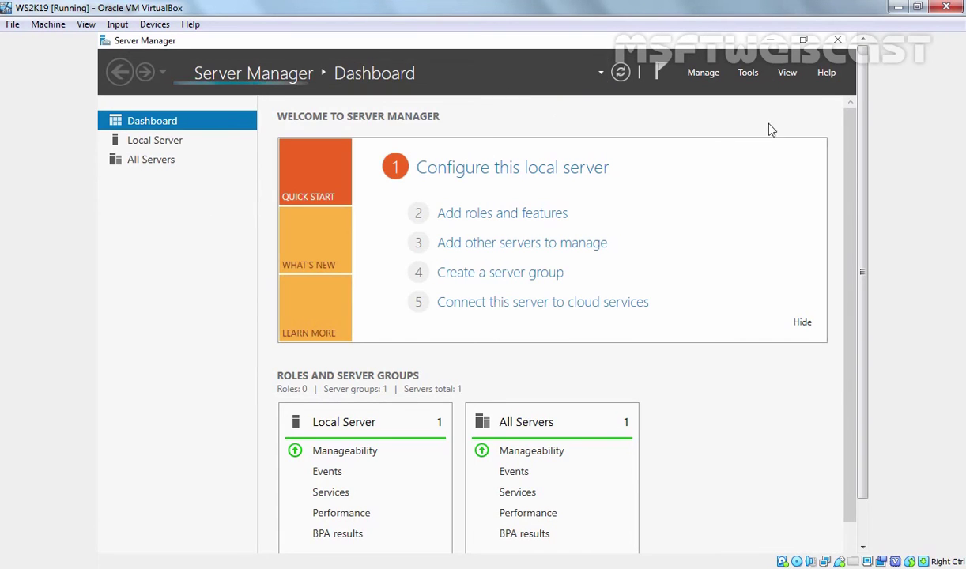
click(839, 41)
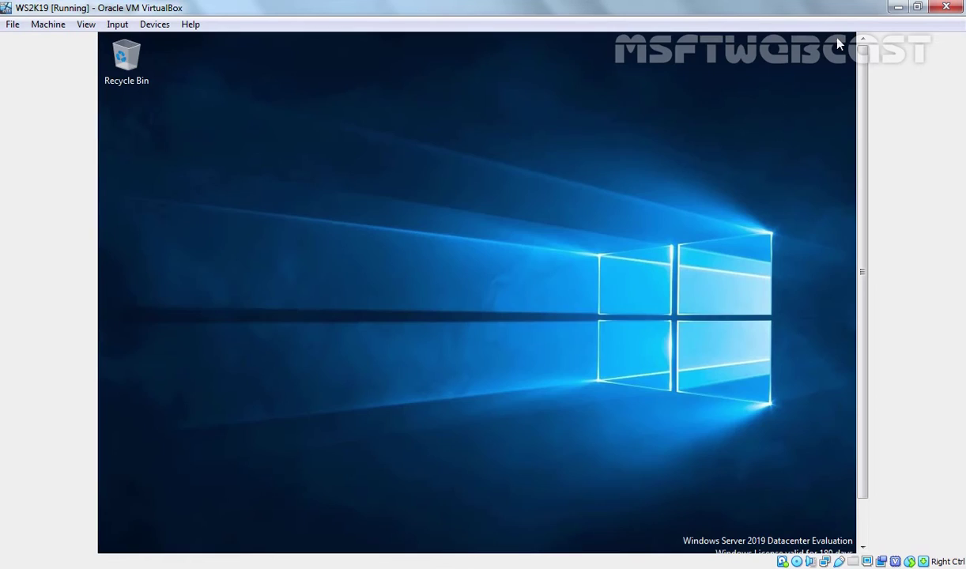
Insert the Guest Additions CD image from the Devices menu
click(154, 24)
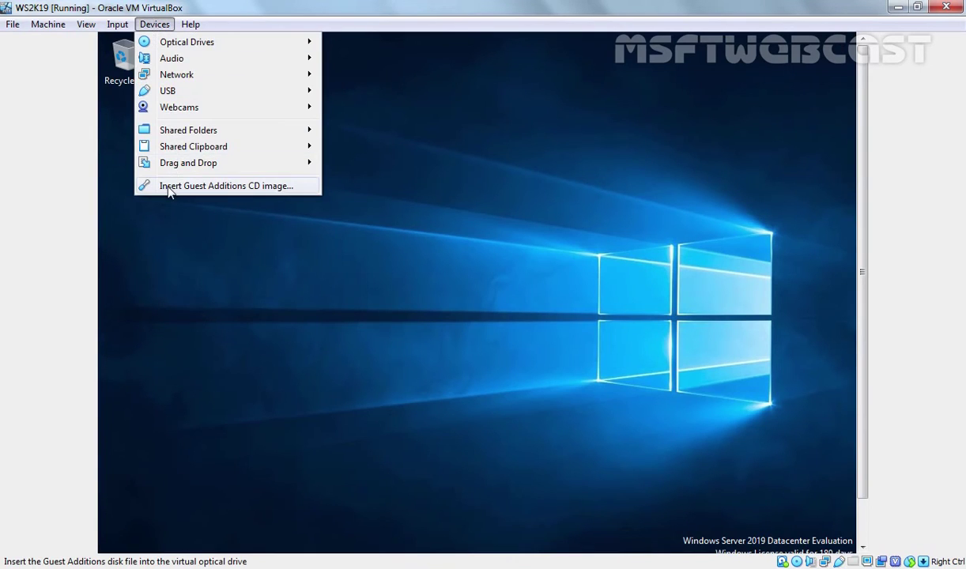
click(259, 189)
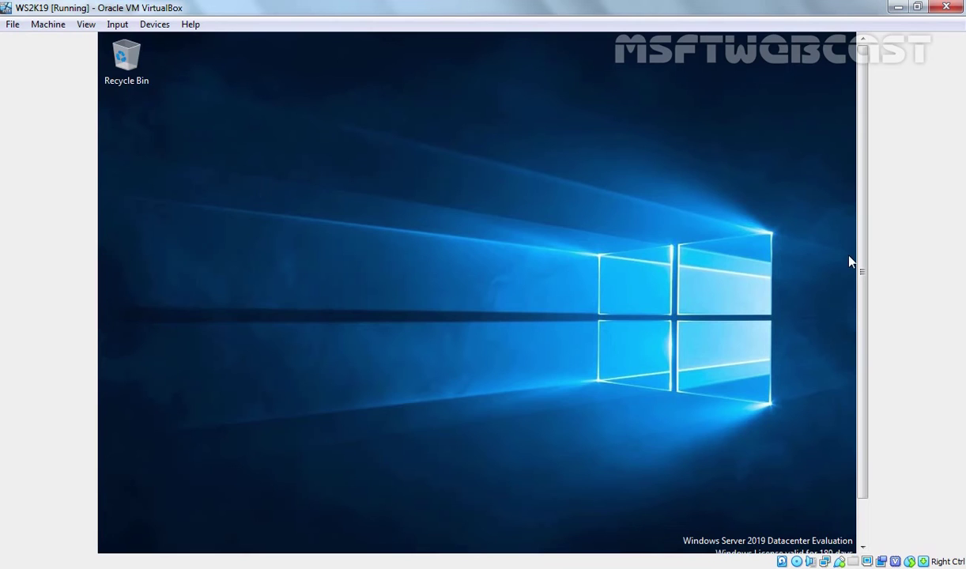
scroll(851, 260, down, 1)
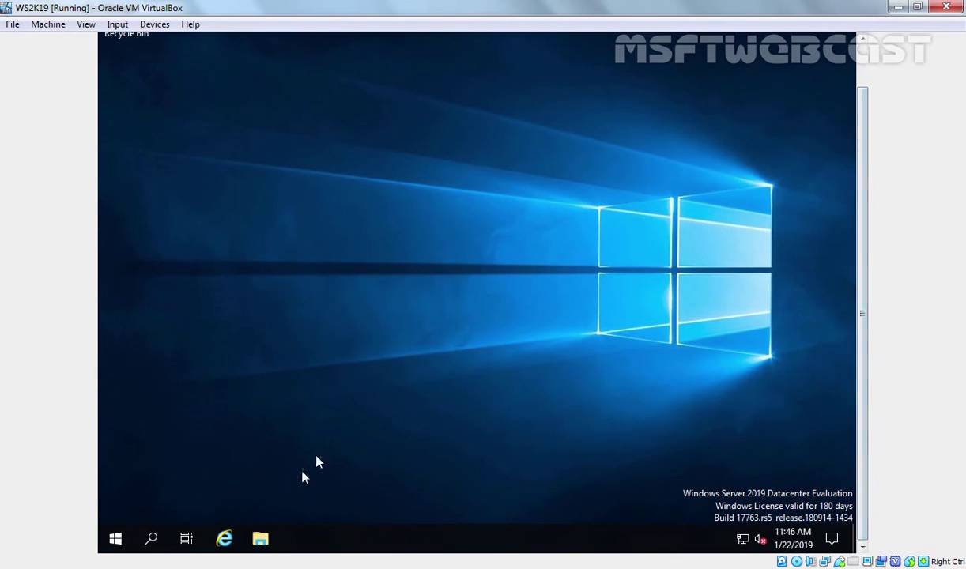
Run VBoxWindowsAdditions from the guest's CD Drive (D:) via File Explorer's This PC
click(261, 541)
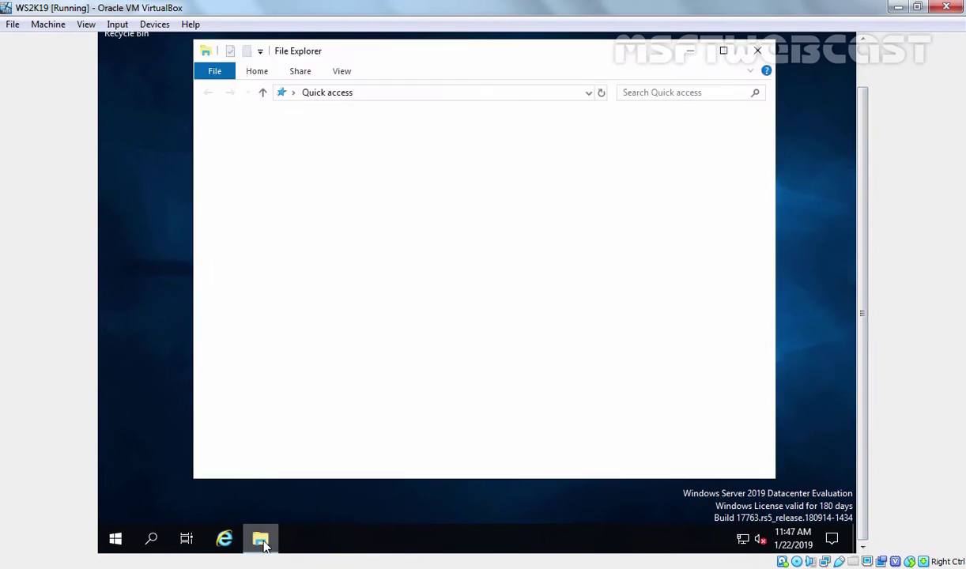
click(248, 229)
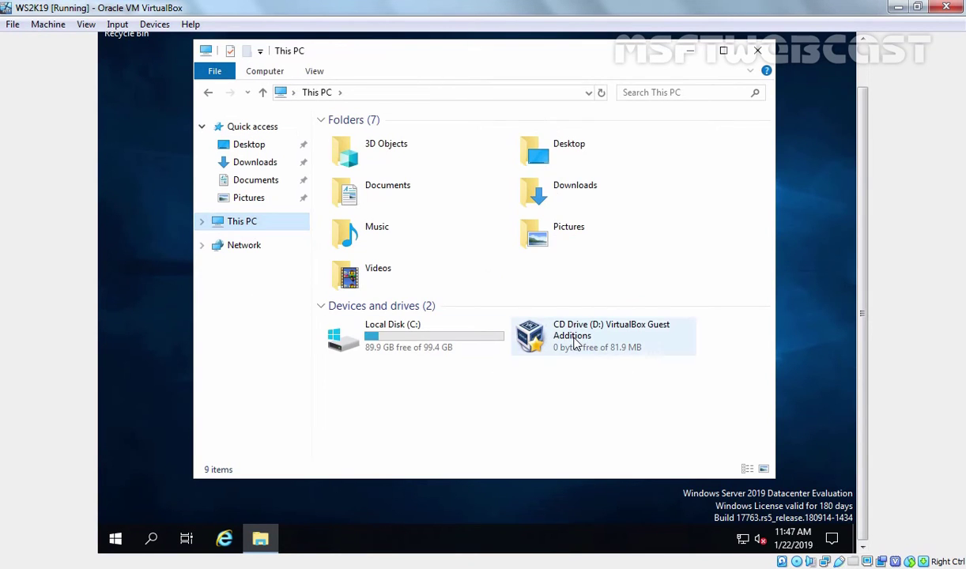
double_click(576, 342)
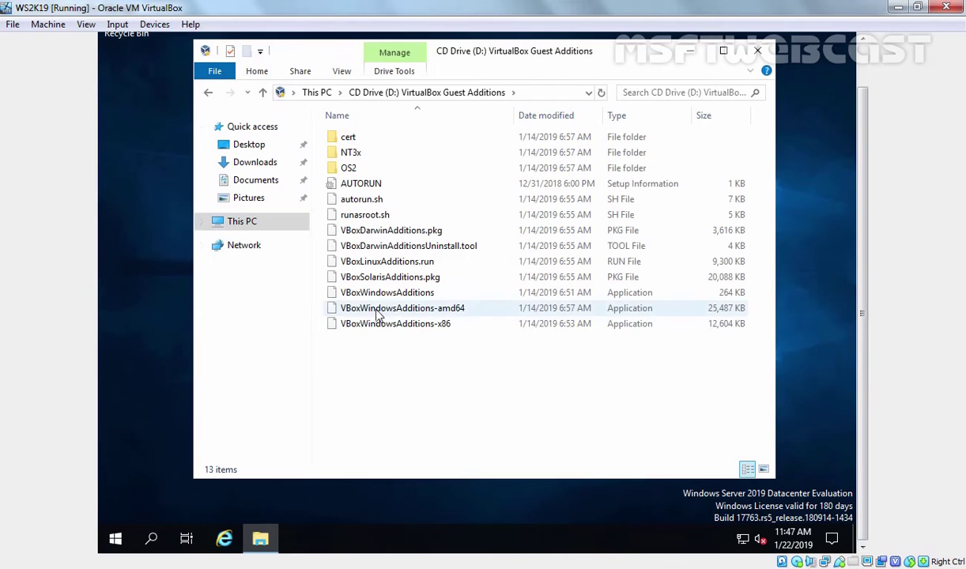
click(358, 297)
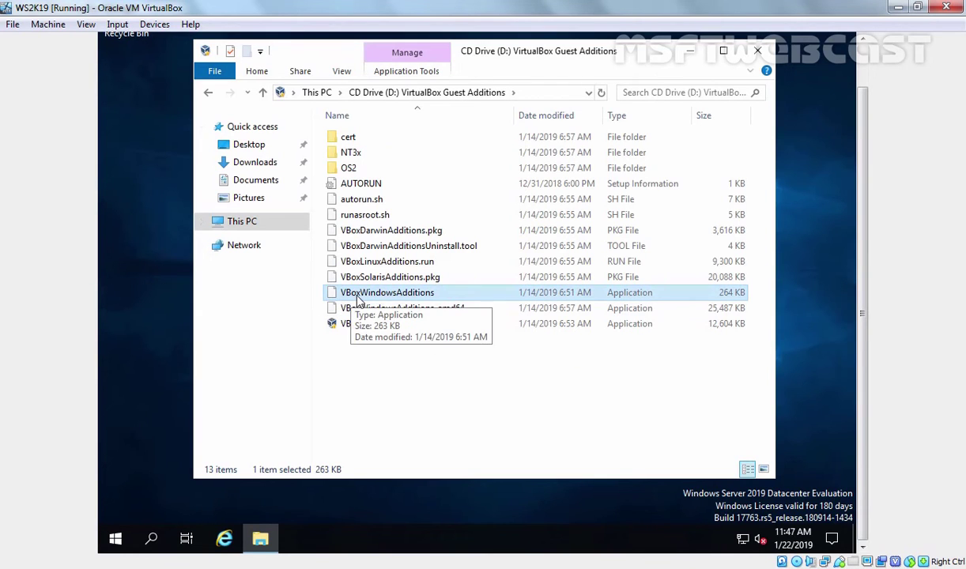
double_click(405, 282)
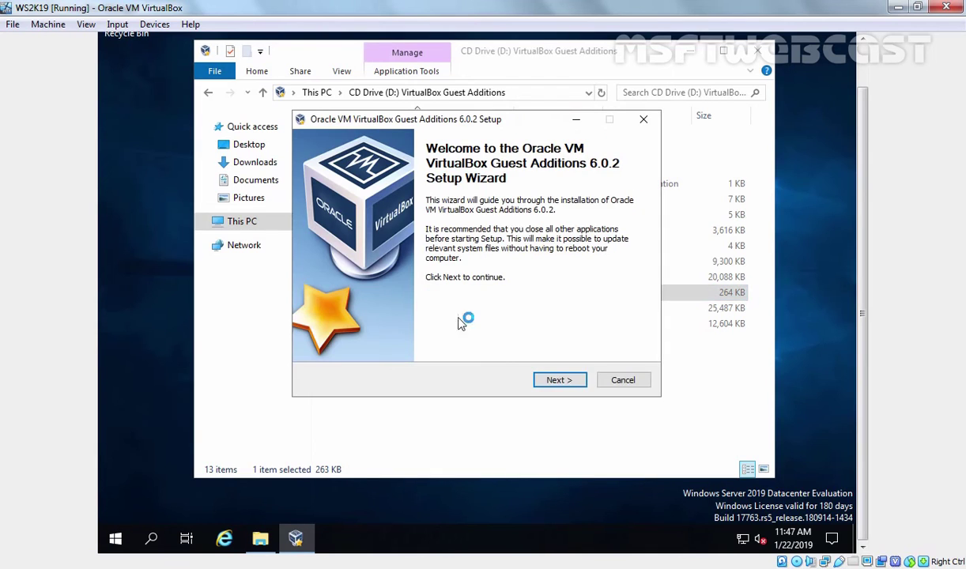
Install Guest Additions 6.0.2 with default folder and components, trust the Oracle driver, and reboot now
click(546, 380)
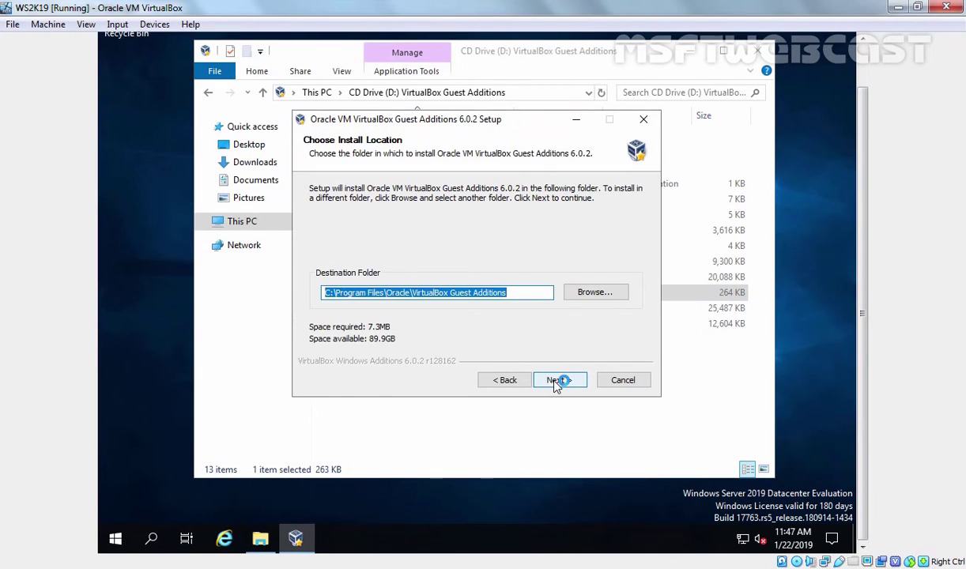
click(557, 381)
click(557, 381)
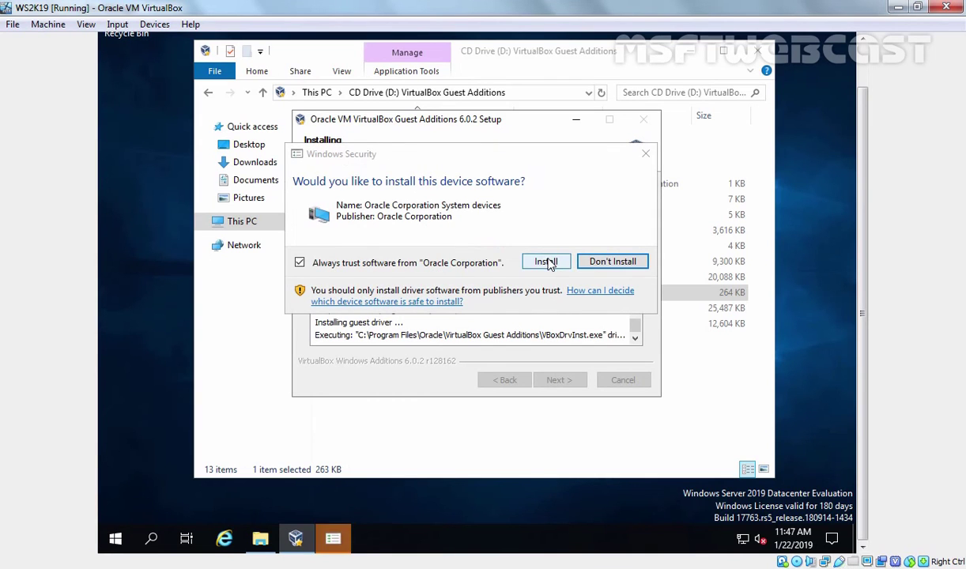
click(548, 263)
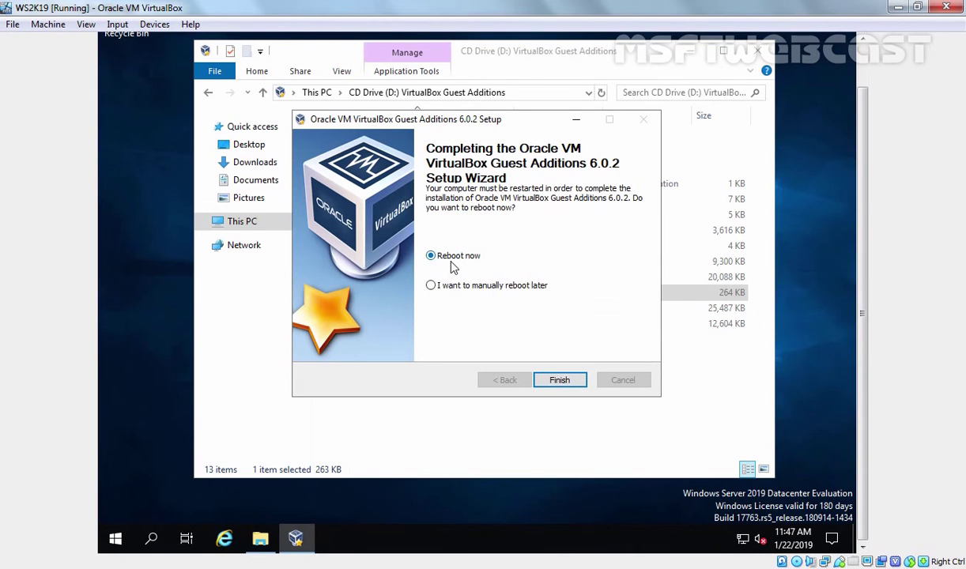
click(561, 380)
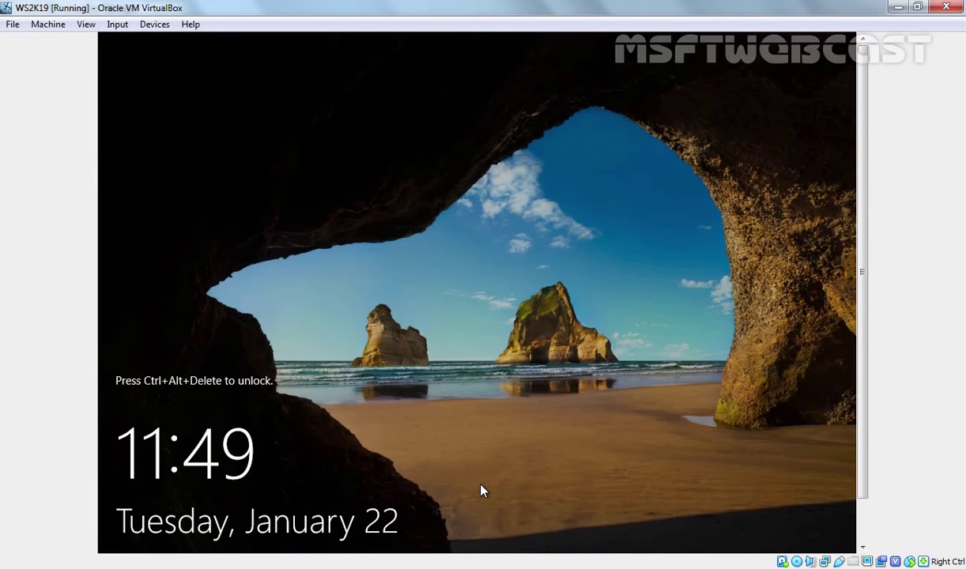
Send Ctrl+Alt+Delete and sign in as Administrator with the account password
key(ctrl+alt+Delete)
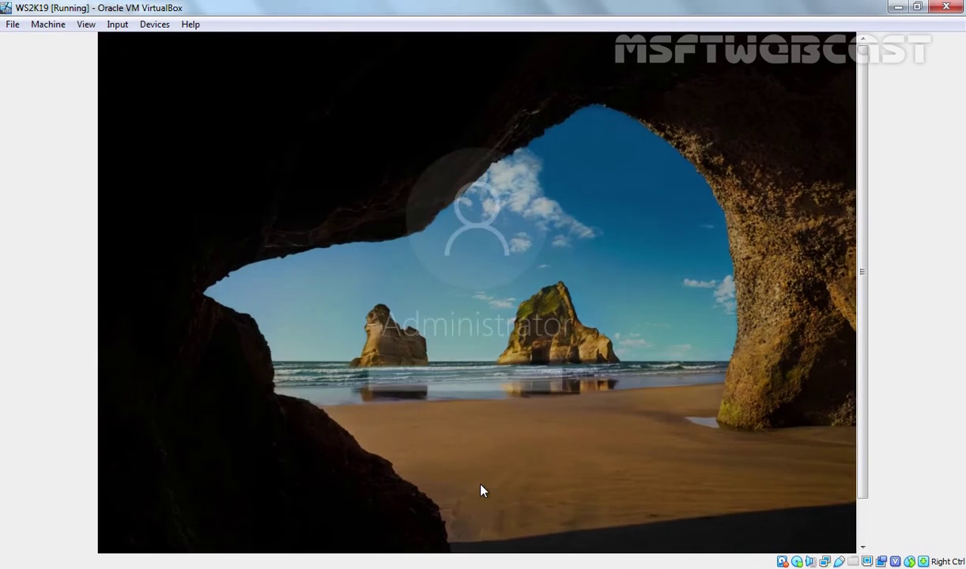
text(•••••••)
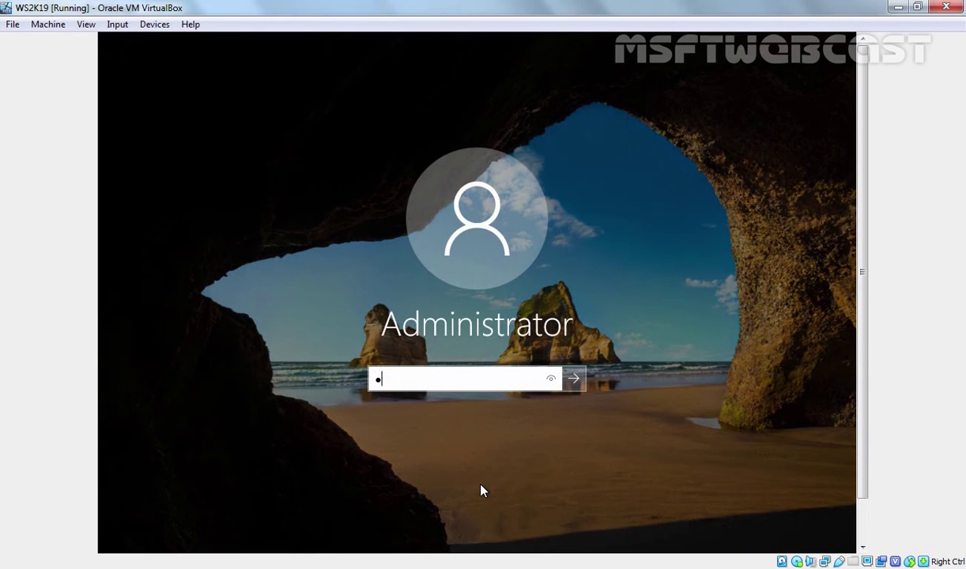
text(••)
key(Return)
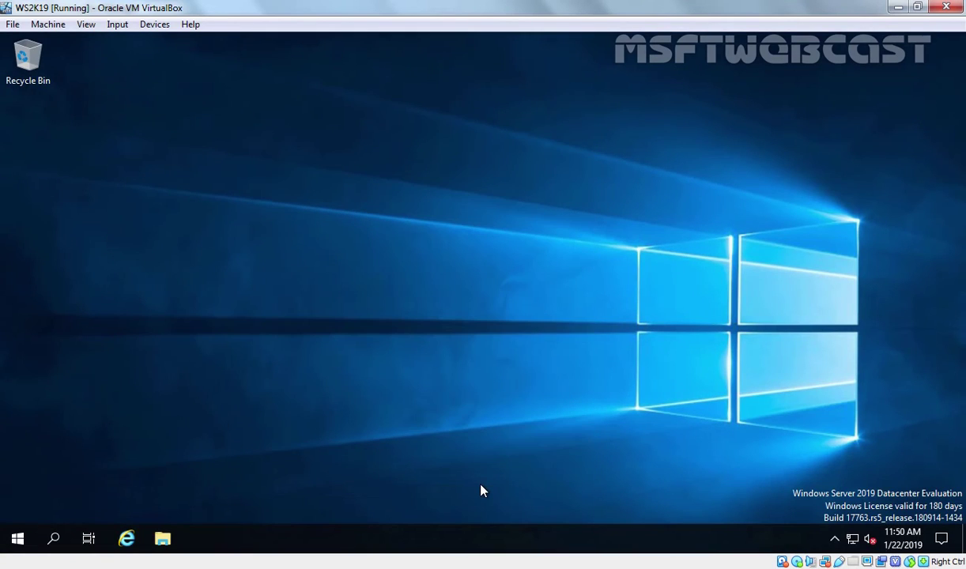
Open System's About page from the Start right-click menu, scroll through it, then minimize Settings and Server Manager
right_click(21, 541)
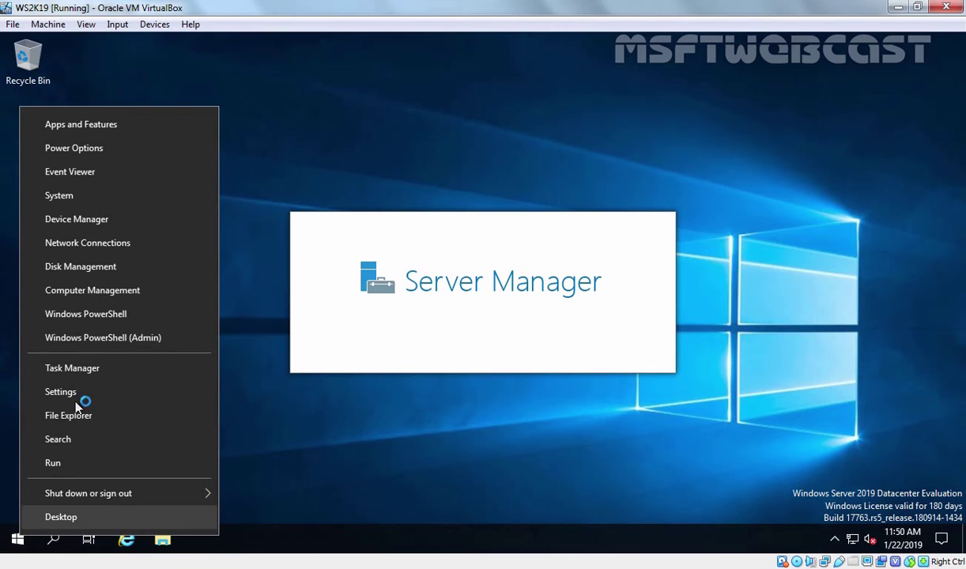
click(71, 198)
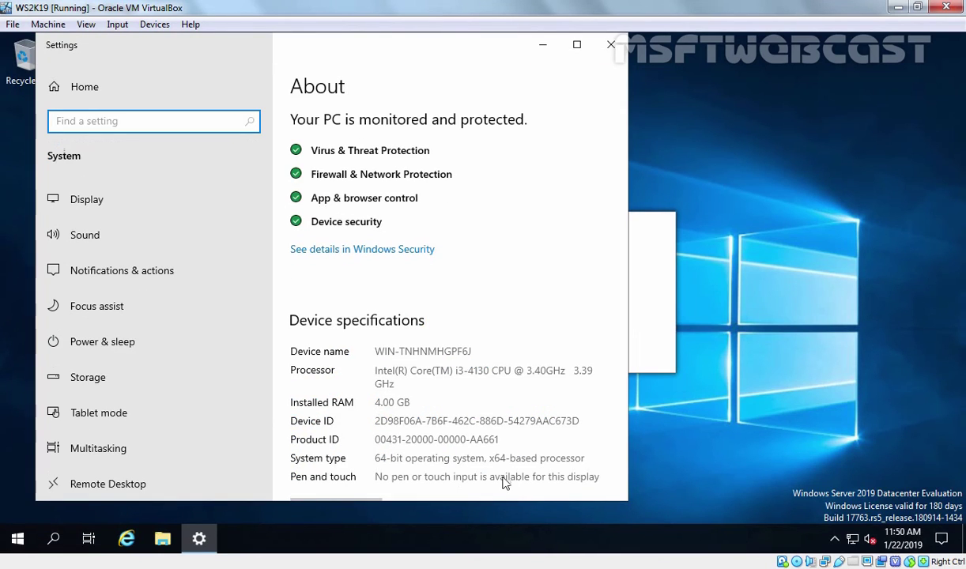
scroll(480, 408, down, 3)
scroll(480, 408, down, 3)
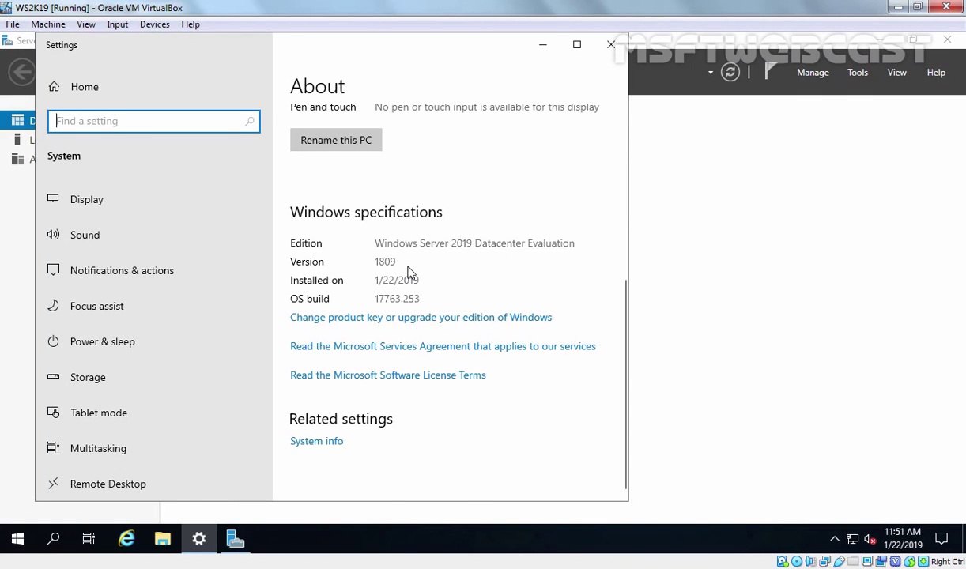
click(546, 46)
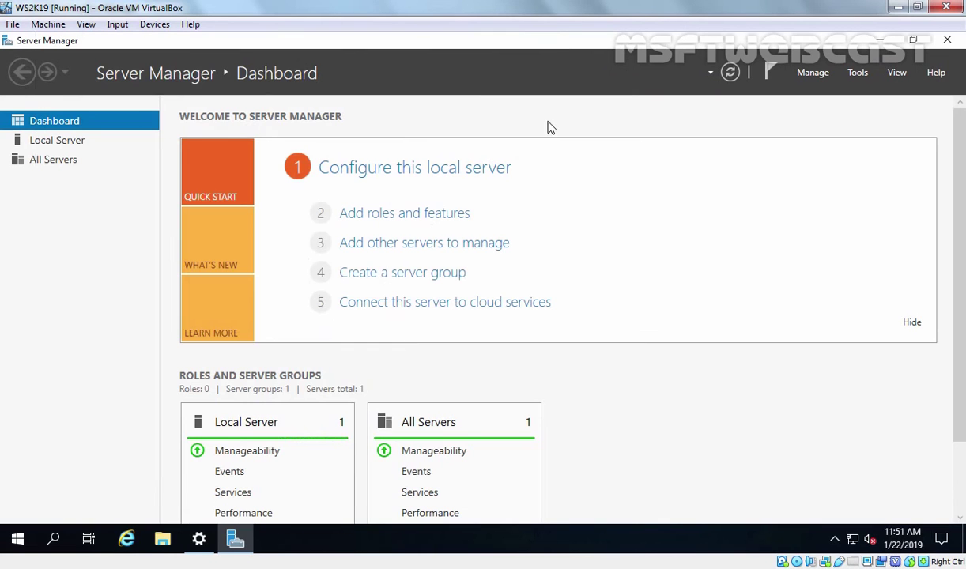
click(880, 41)
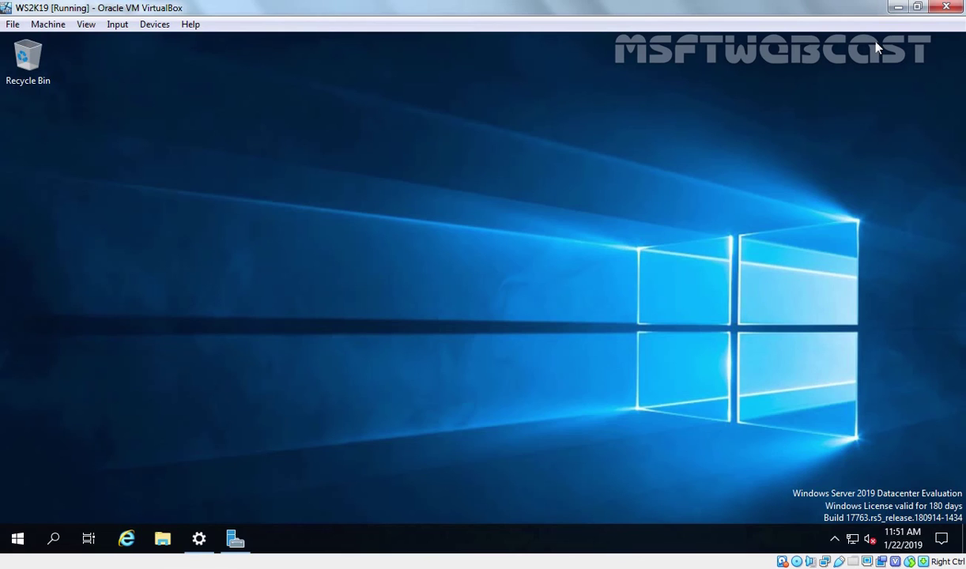
Set Devices > Drag and Drop to Bidirectional
click(155, 25)
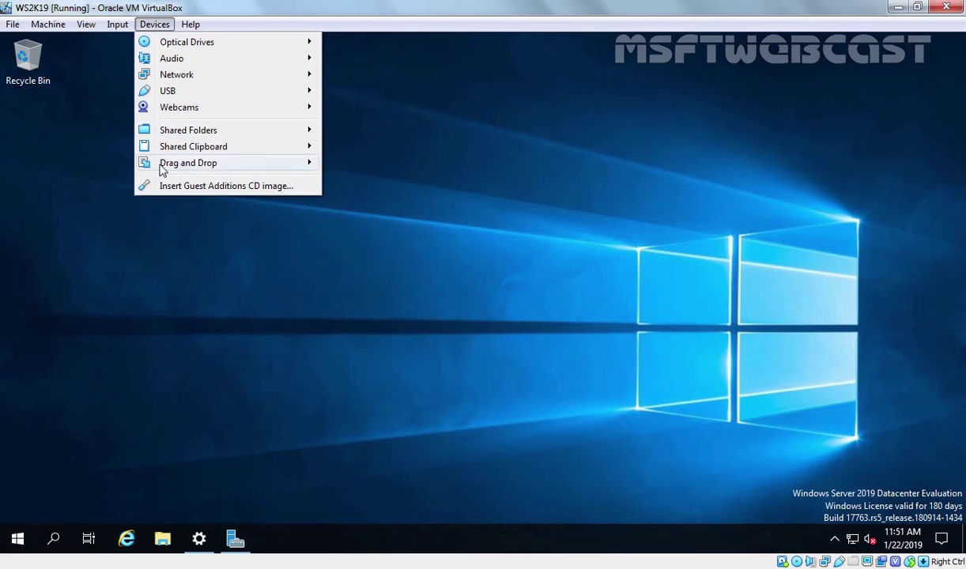
mouse_move(175, 166)
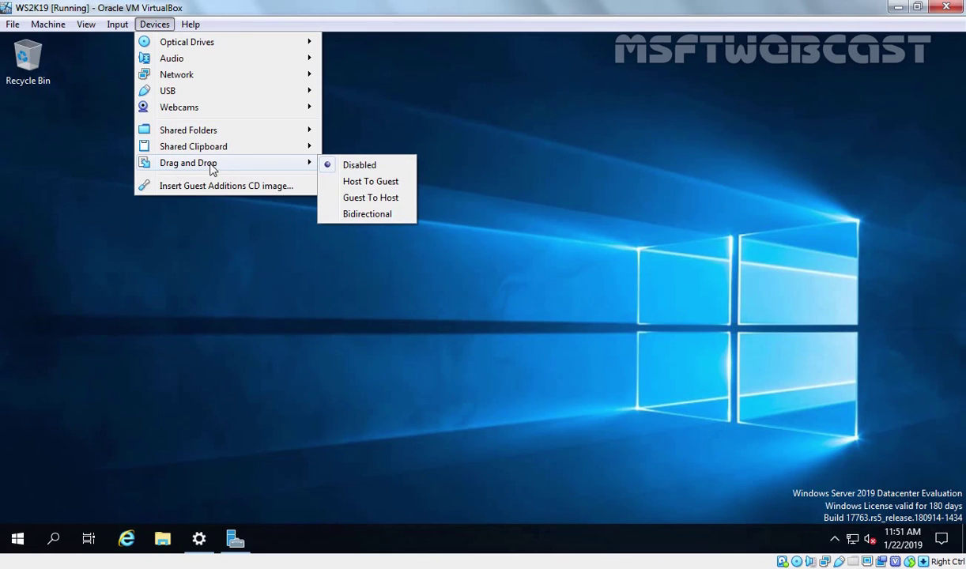
click(378, 217)
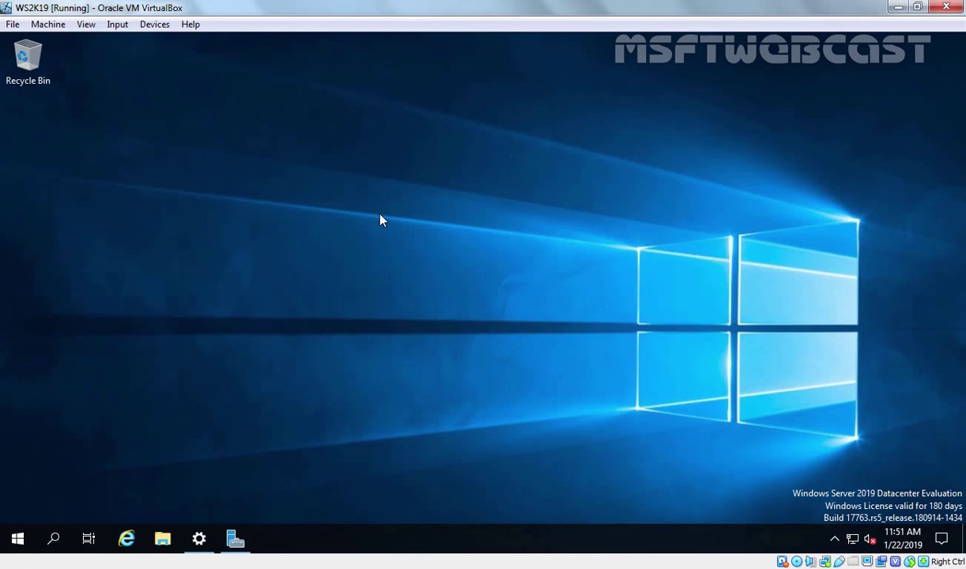
Set Devices > Shared Clipboard to Bidirectional
click(155, 26)
mouse_move(170, 147)
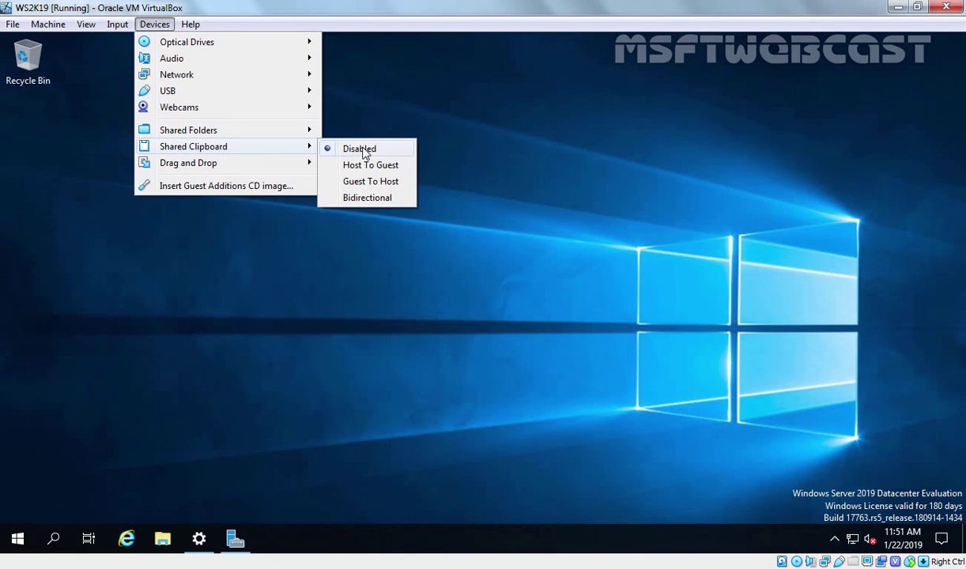
click(365, 199)
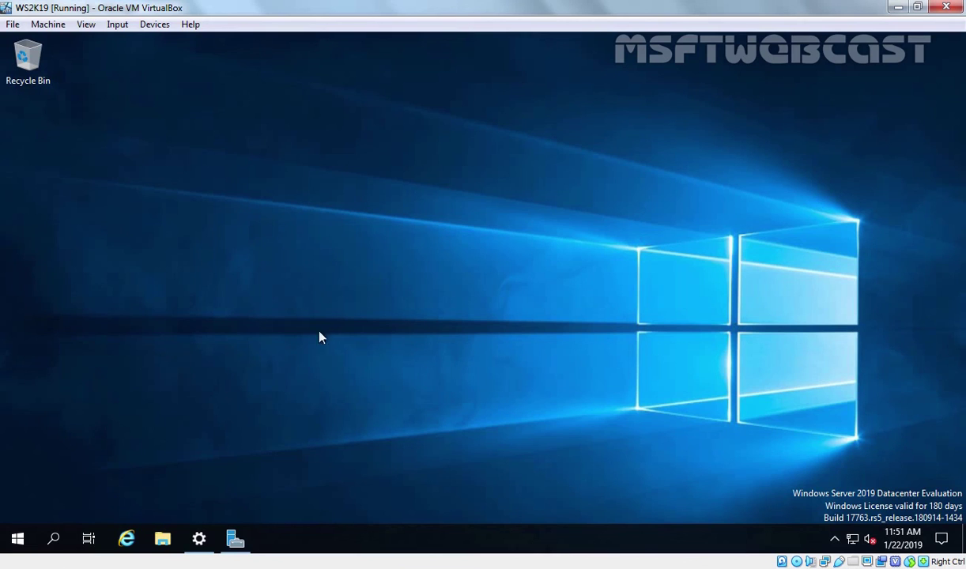
Restore Server Manager from the taskbar and select Local Server in the left pane
click(235, 539)
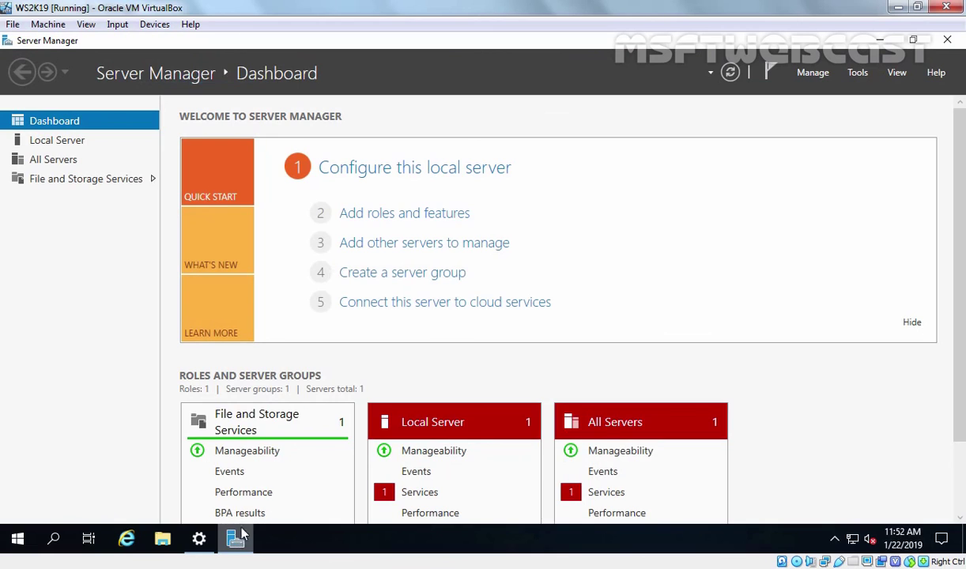
click(54, 148)
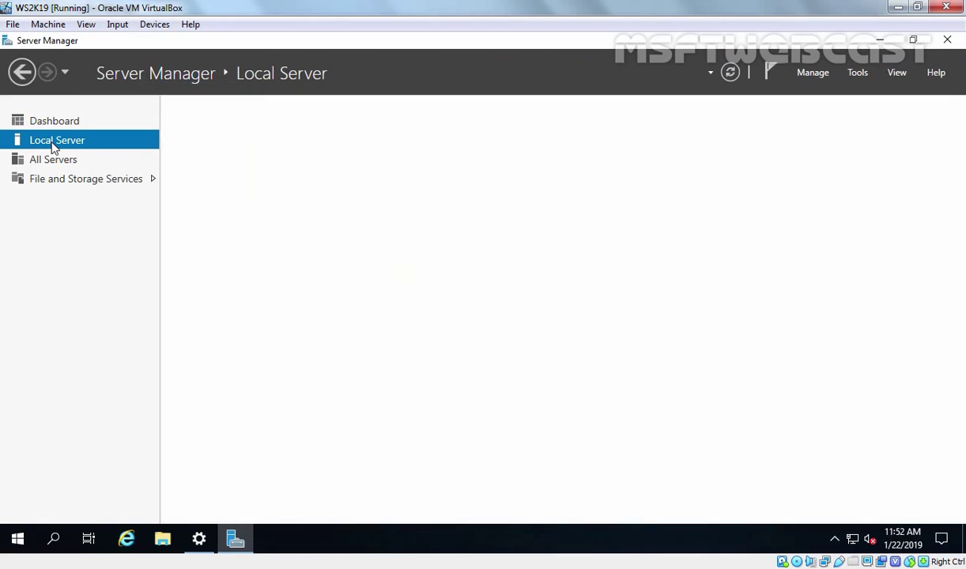